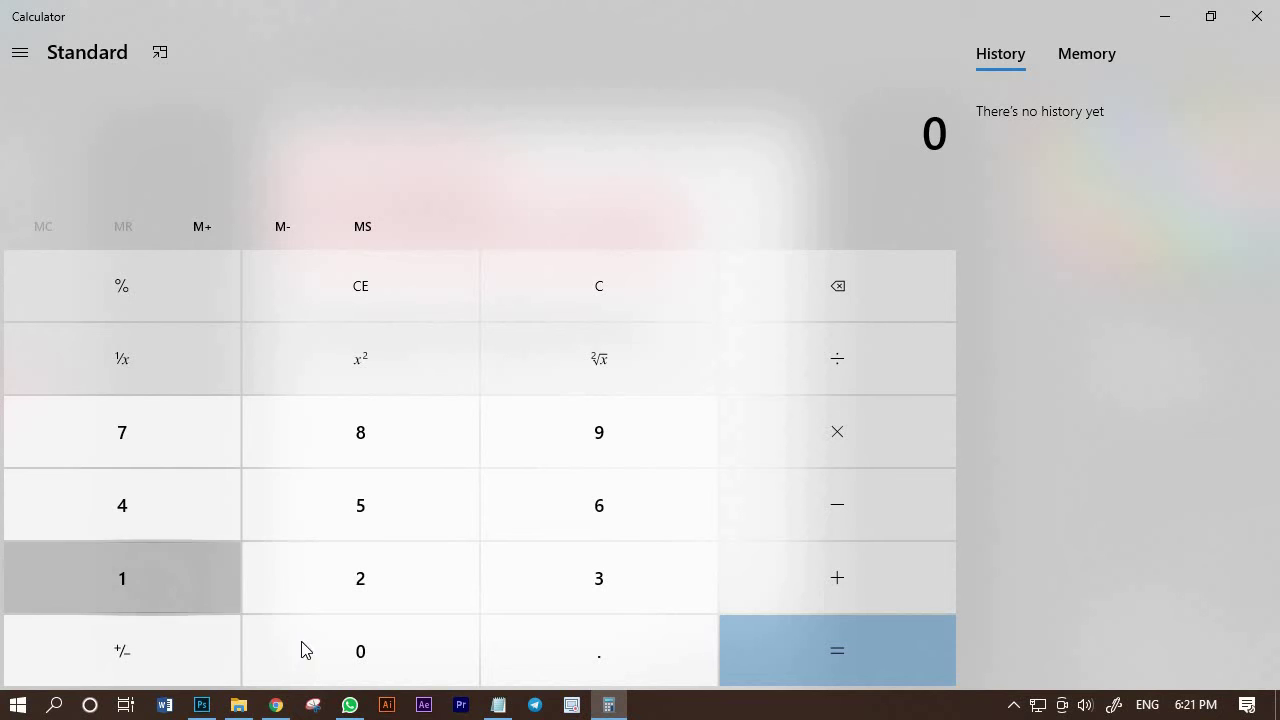
Calculate 1080 × 4 for the total width of four slides, and return to the Photoshop document
{"action": "left_click", "coordinate": [300, 649]}
{"action": "left_click", "coordinate": [363, 443]}
{"action": "left_click", "coordinate": [377, 655]}
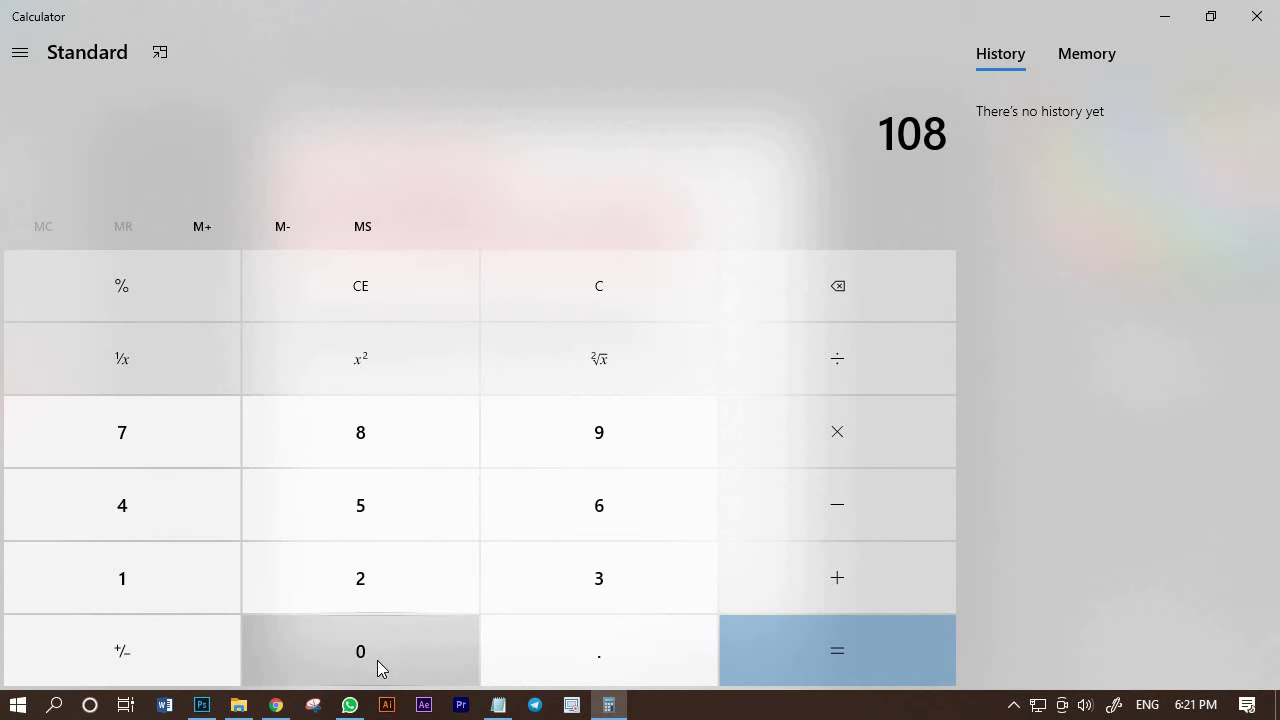
{"action": "left_click", "coordinate": [822, 425]}
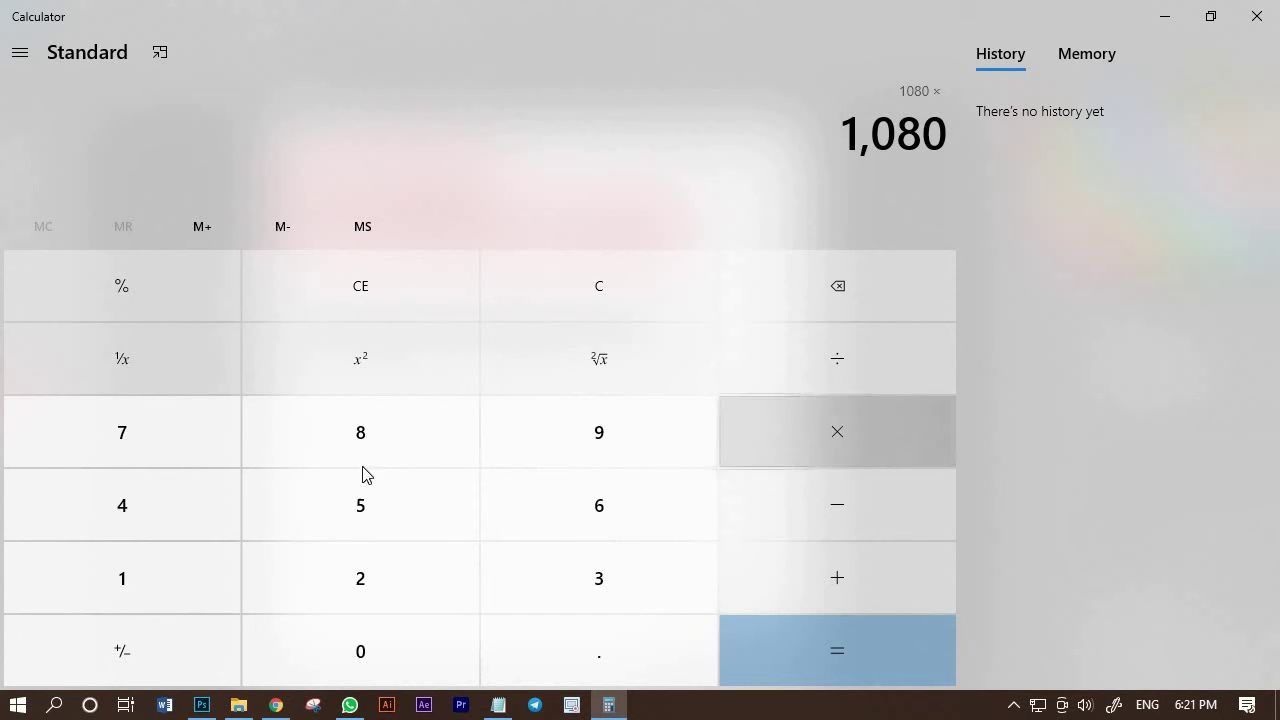
{"action": "left_click", "coordinate": [182, 502]}
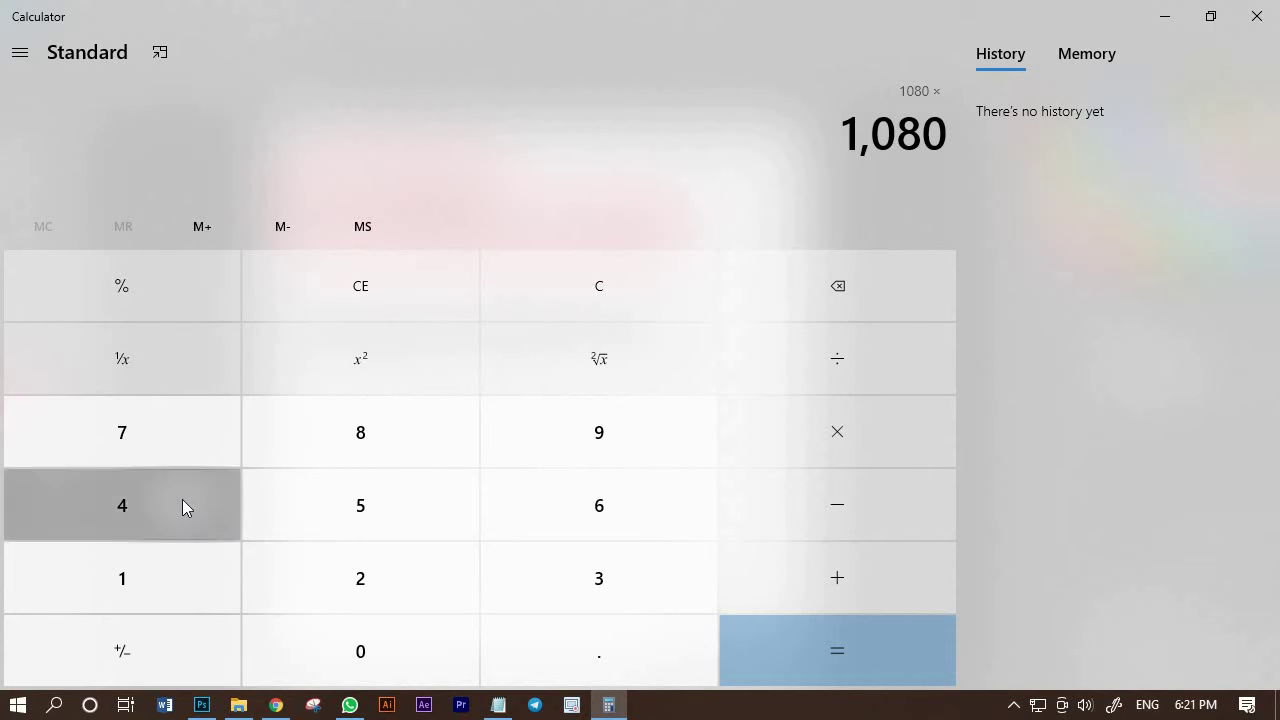
{"action": "left_click", "coordinate": [852, 650]}
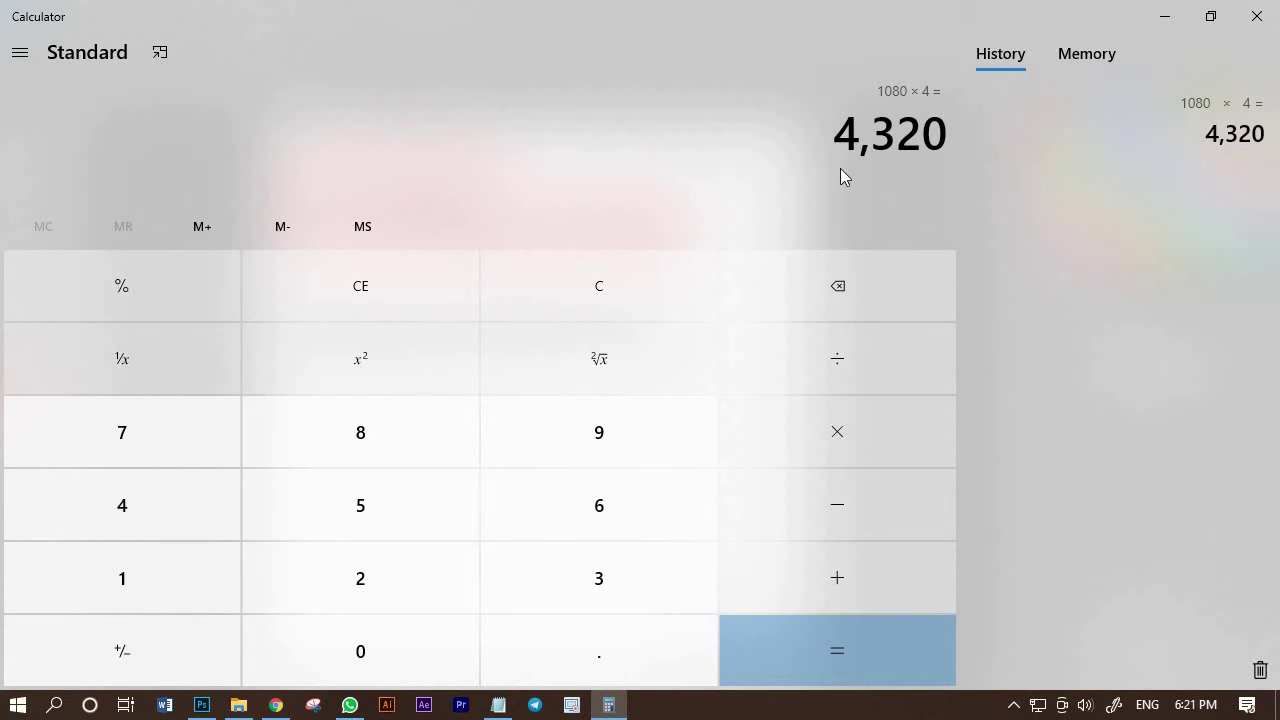
{"action": "double_click", "coordinate": [790, 146]}
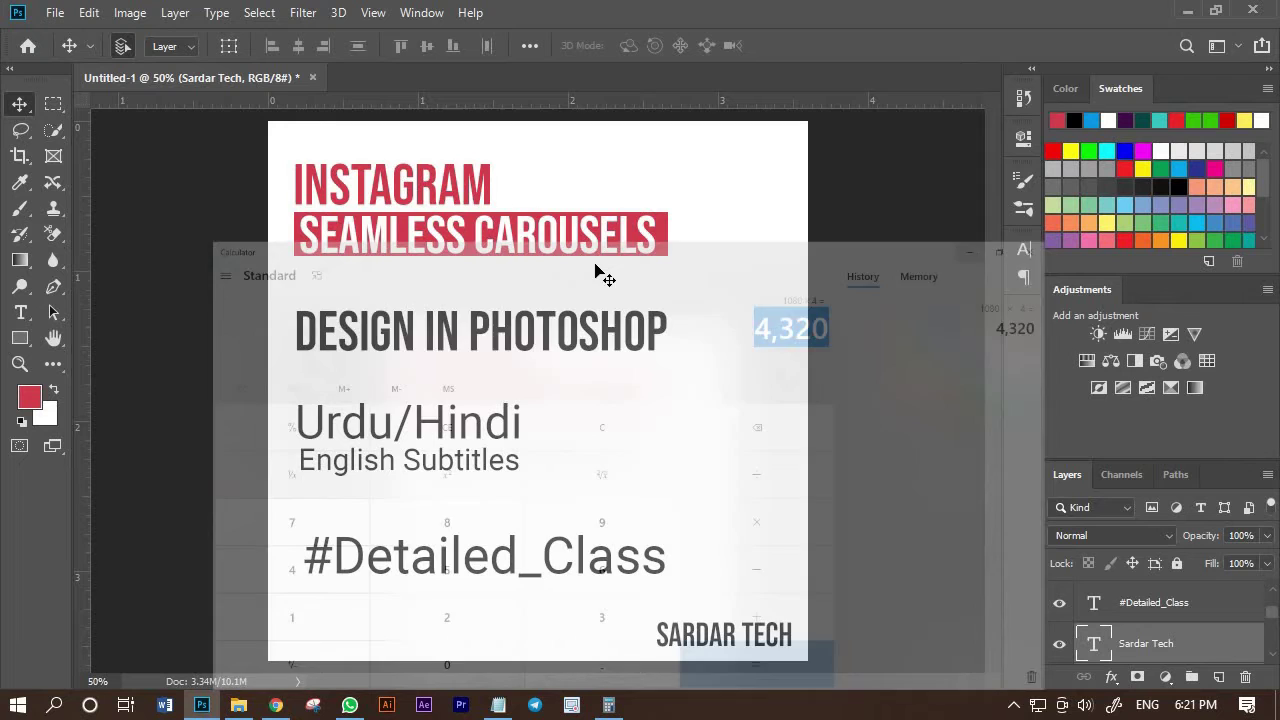
{"action": "left_click", "coordinate": [1165, 17]}
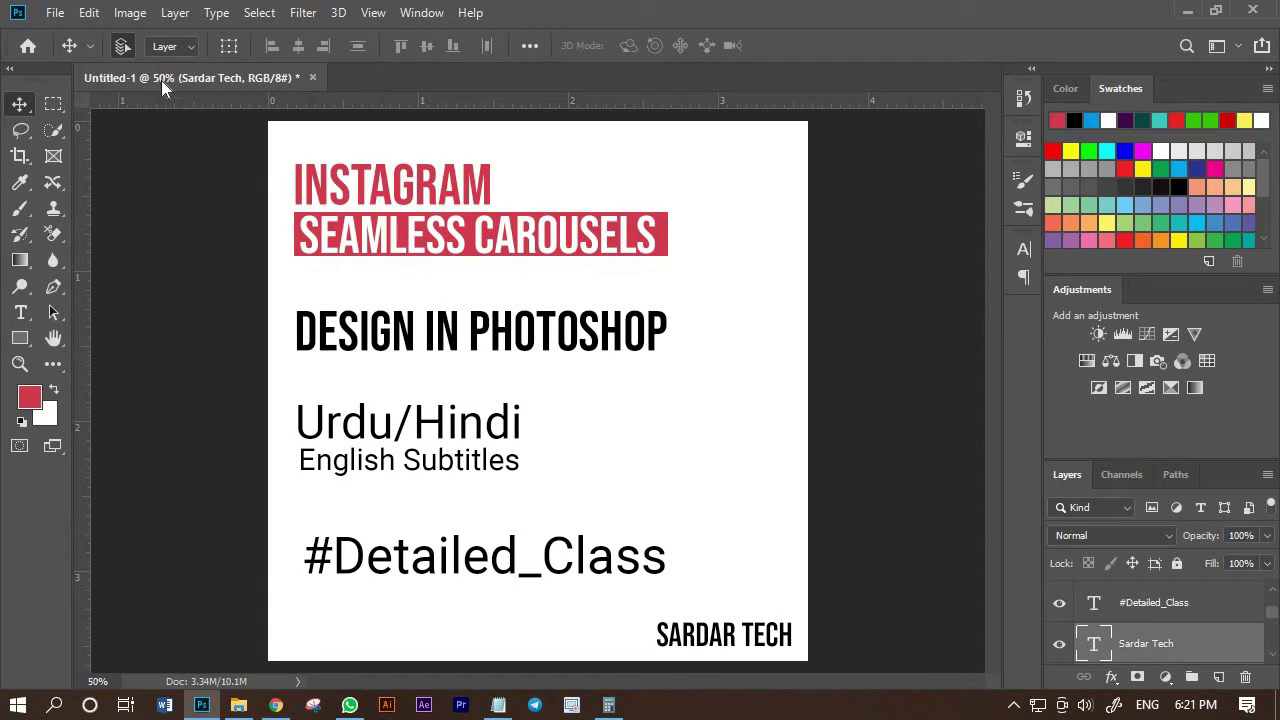
Resize the canvas of the Untitled-1 document to a width of 4320 pixels
{"action": "left_click", "coordinate": [130, 12]}
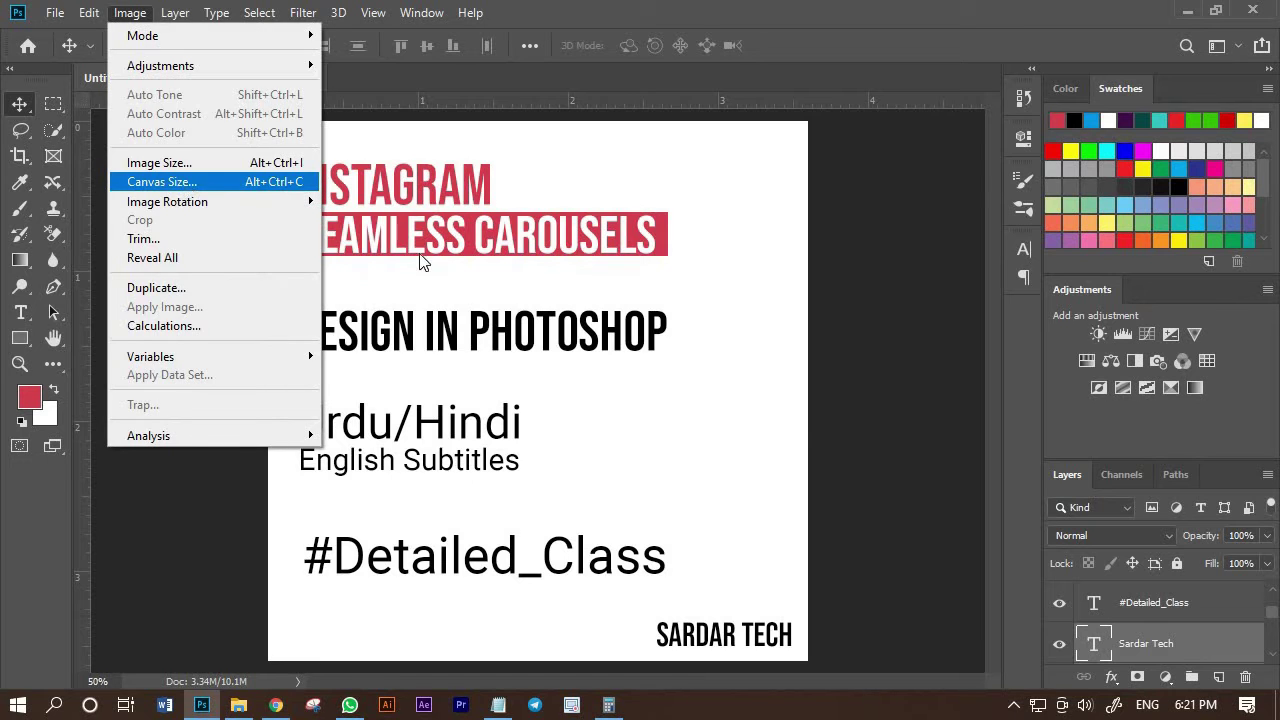
{"action": "left_click", "coordinate": [187, 185]}
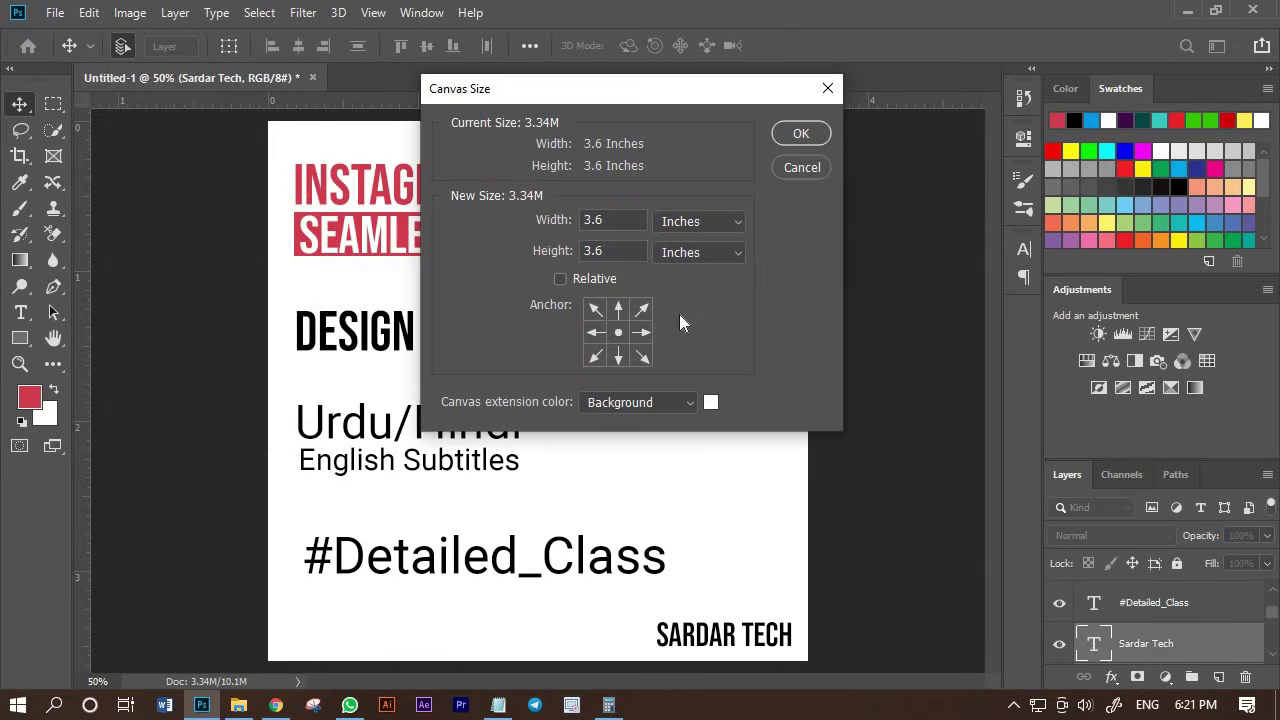
{"action": "left_click", "coordinate": [725, 222]}
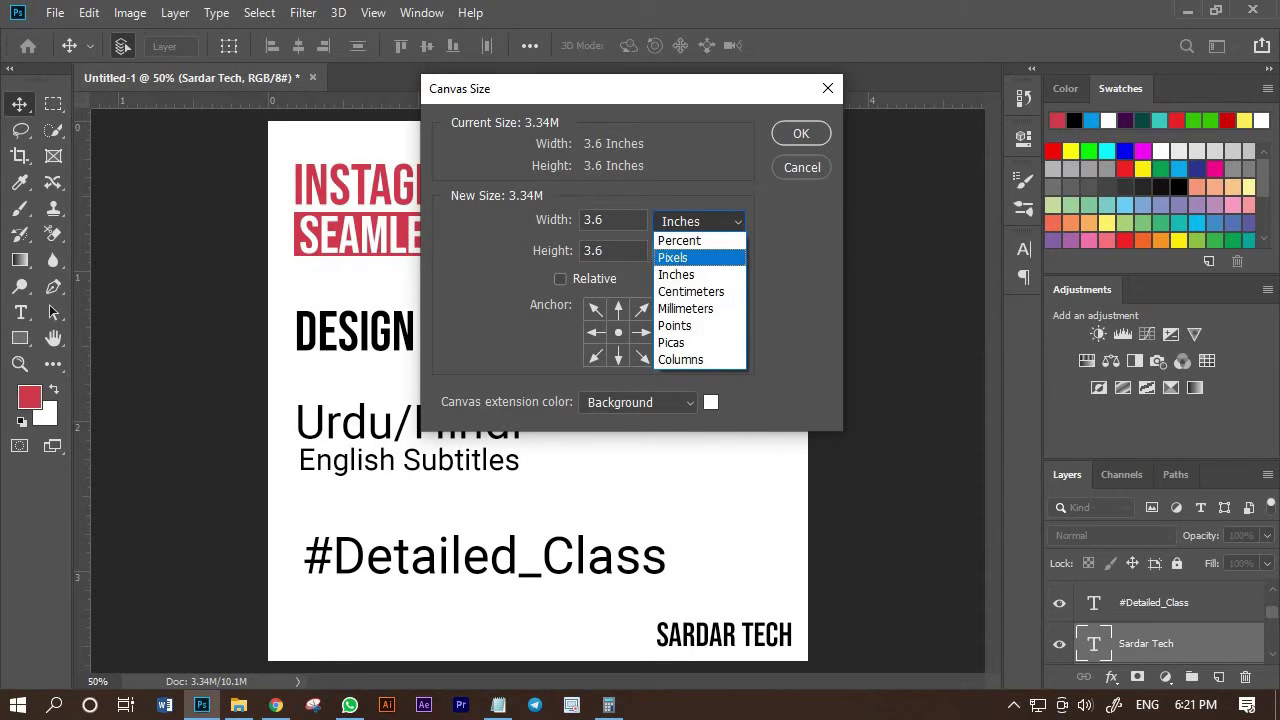
{"action": "left_click", "coordinate": [673, 257]}
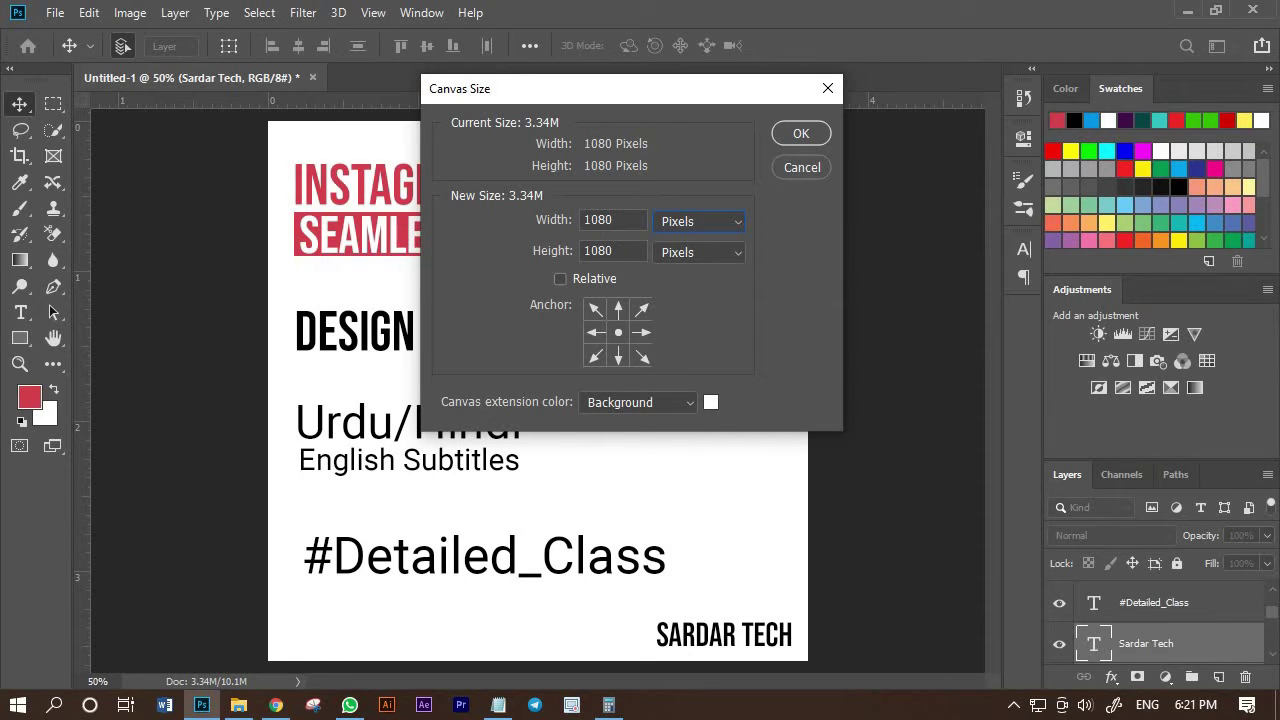
{"action": "left_click_drag", "start_coordinate": [617, 220], "coordinate": [584, 220]}
{"action": "type", "text": "4,320"}
{"action": "left_click", "coordinate": [798, 134]}
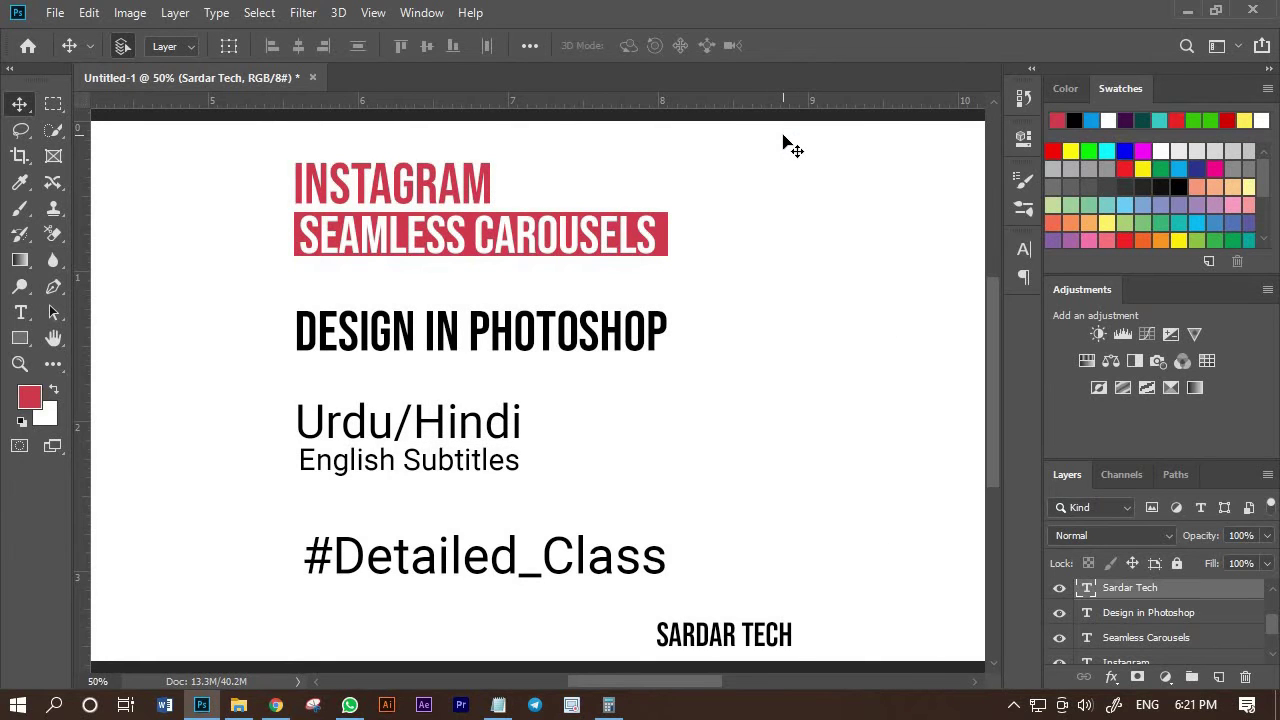
{"action": "key", "text": "ctrl+0"}
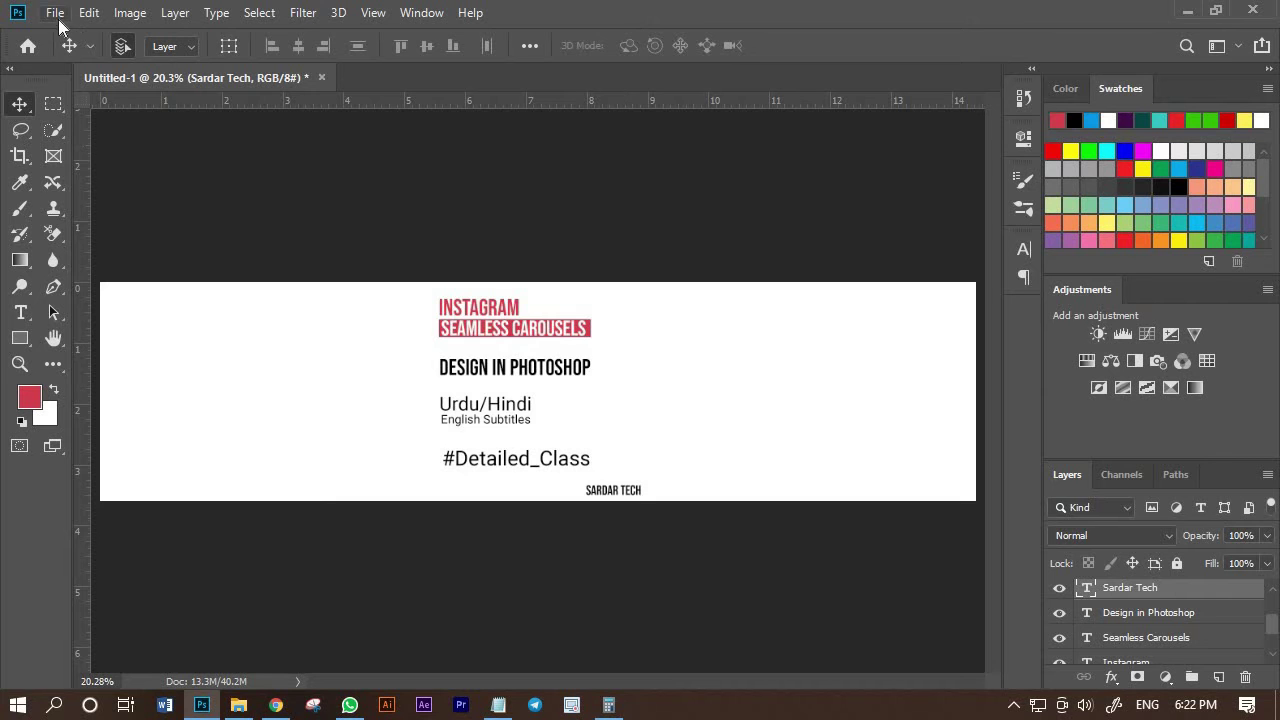
Create a new document 4320 pixels wide and 1080 pixels high at 300 pixels per inch
{"action": "left_click", "coordinate": [55, 13]}
{"action": "left_click", "coordinate": [80, 30]}
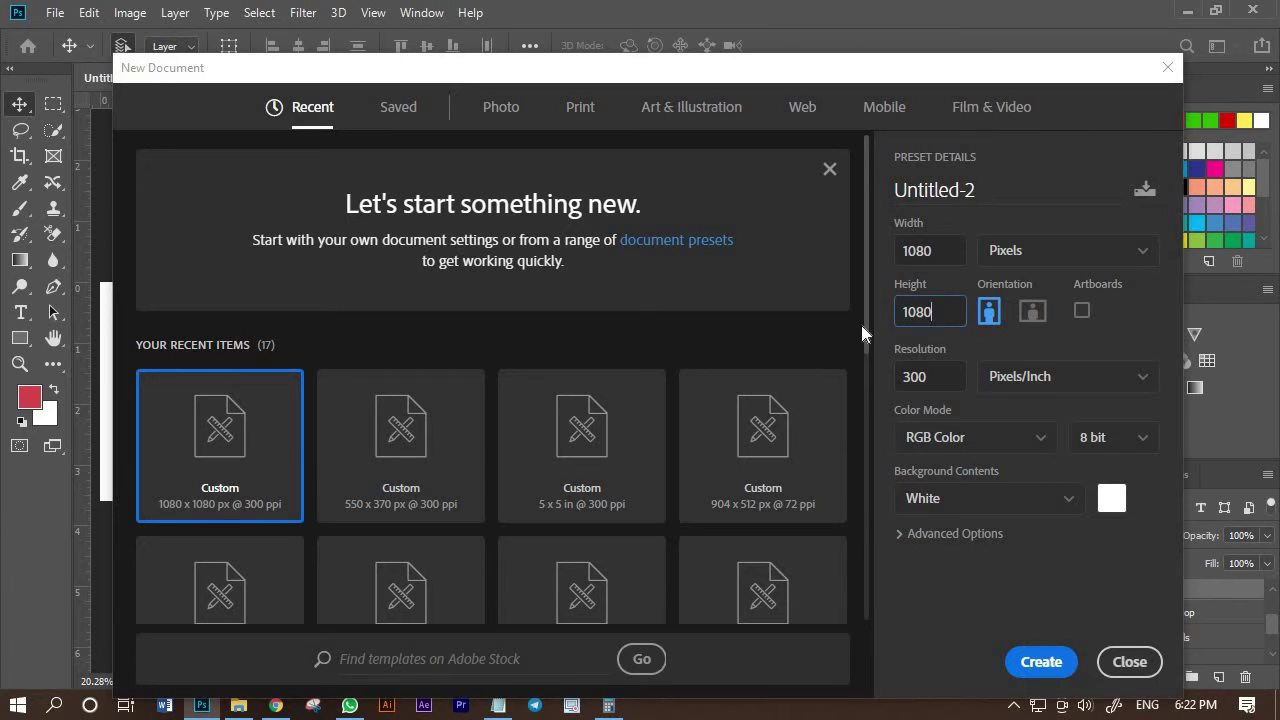
{"action": "left_click", "coordinate": [910, 312]}
{"action": "key", "text": "shift+Tab"}
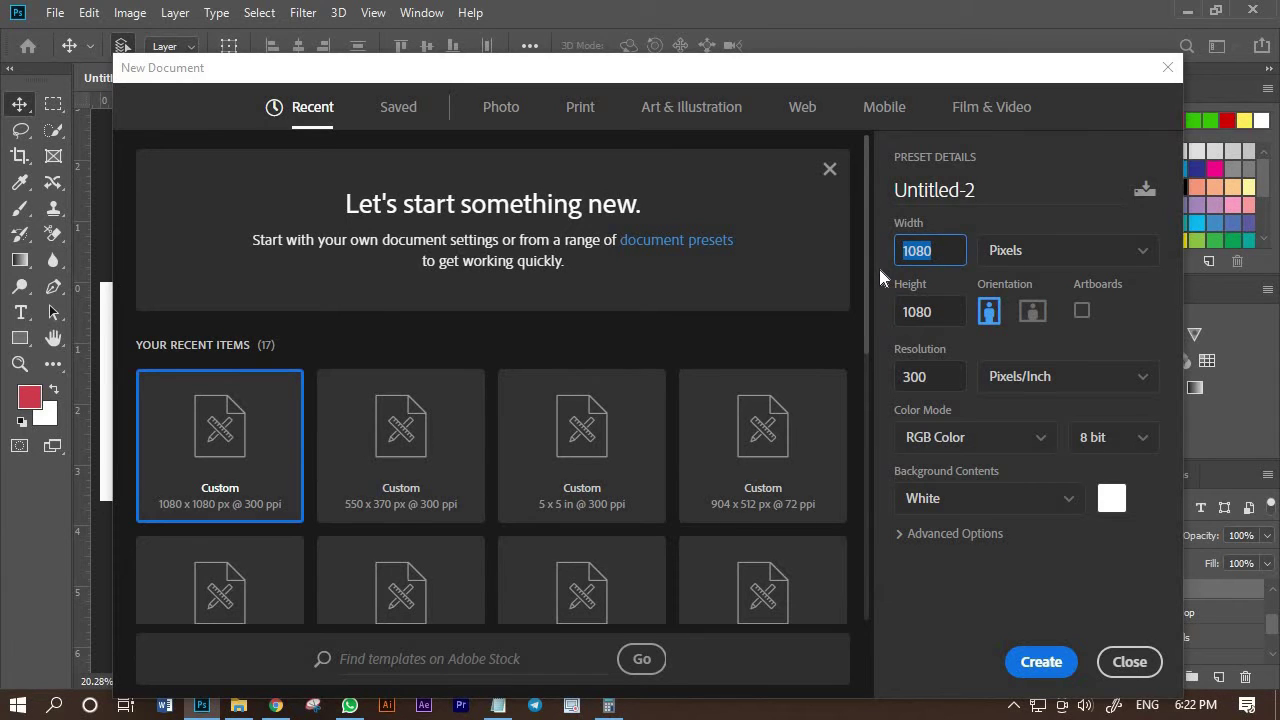
{"action": "type", "text": "4320"}
{"action": "left_click", "coordinate": [1033, 663]}
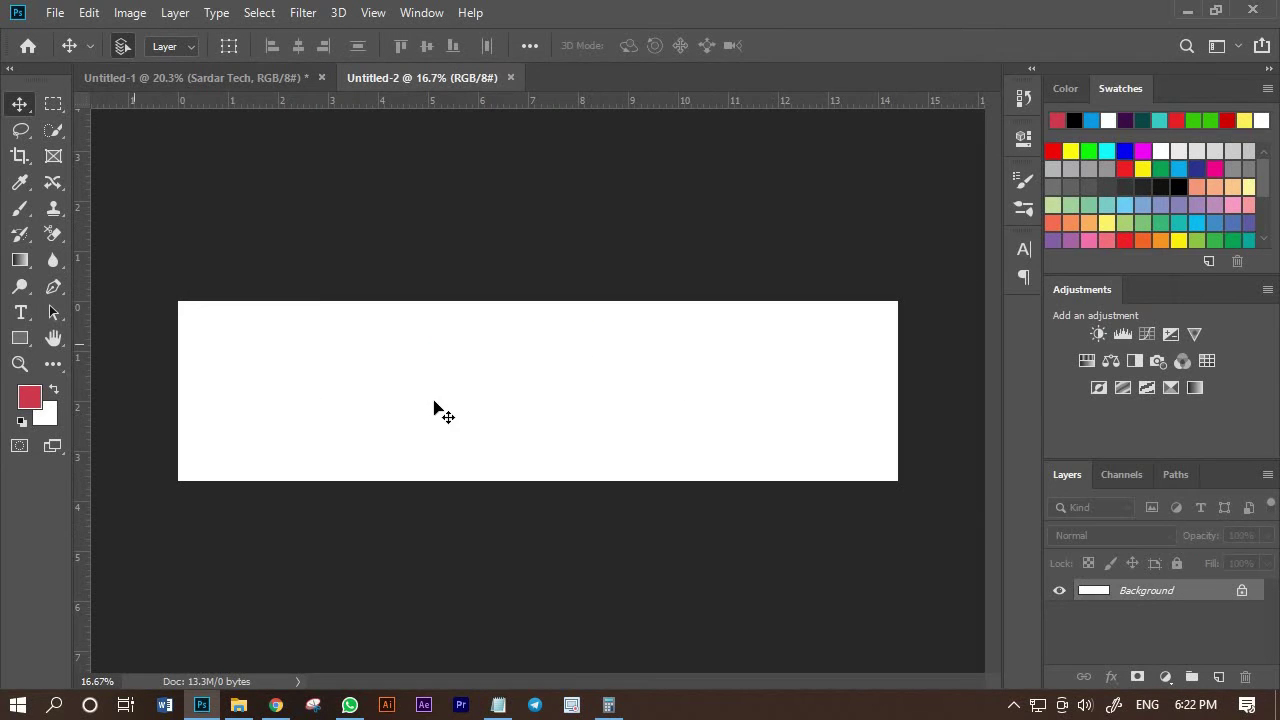
Create a red 1080 × 1080 px rectangle shape on the canvas
{"action": "left_click", "coordinate": [20, 338]}
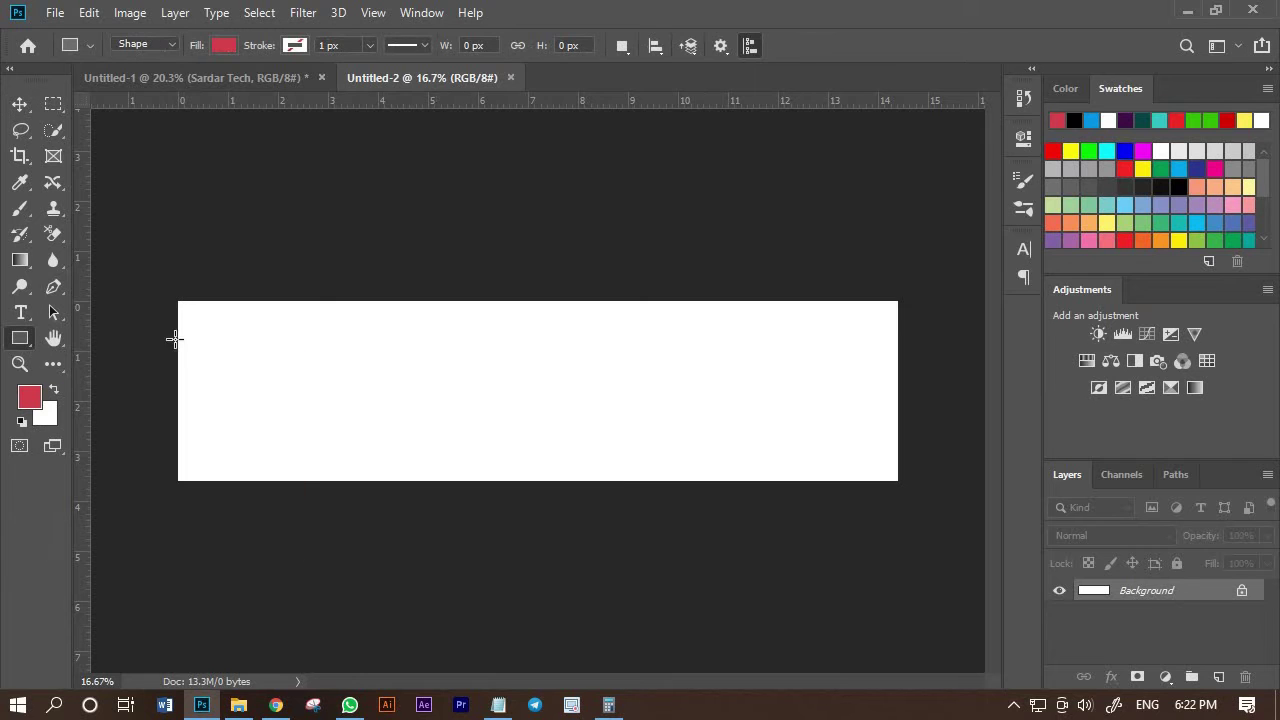
{"action": "left_click", "coordinate": [485, 375]}
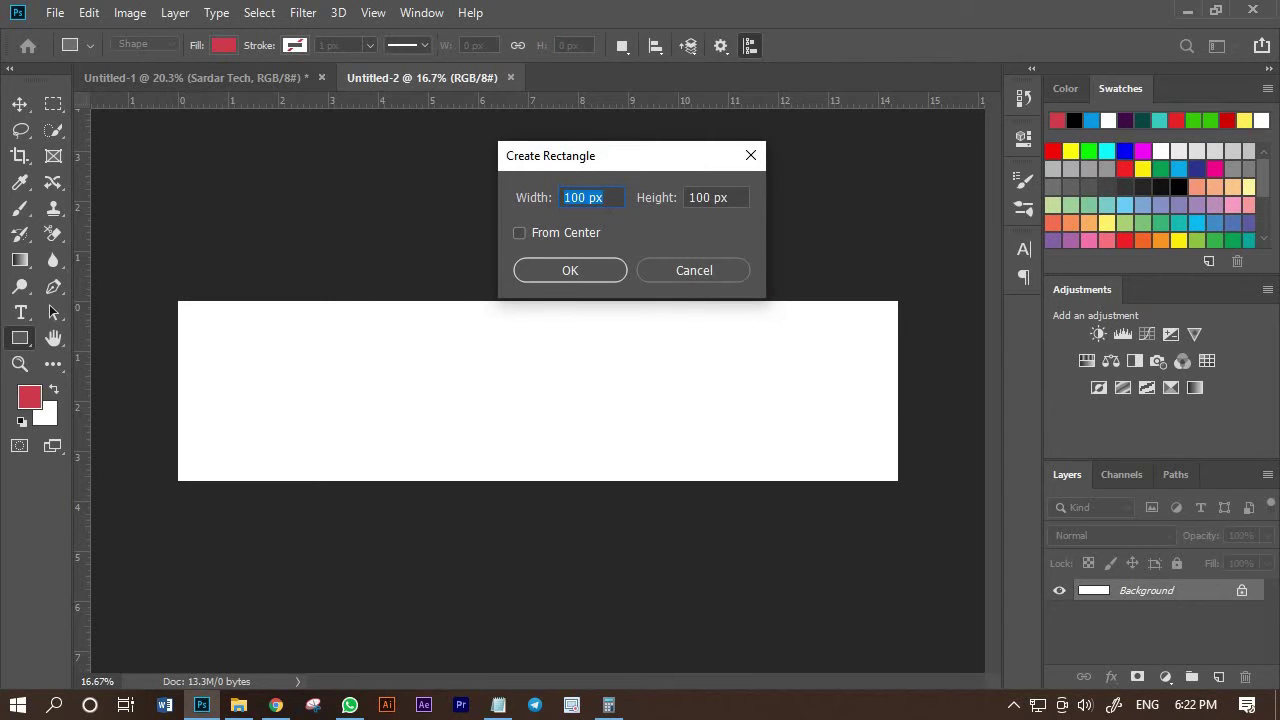
{"action": "type", "text": "10"}
{"action": "double_click", "coordinate": [577, 198]}
{"action": "key", "text": "Tab"}
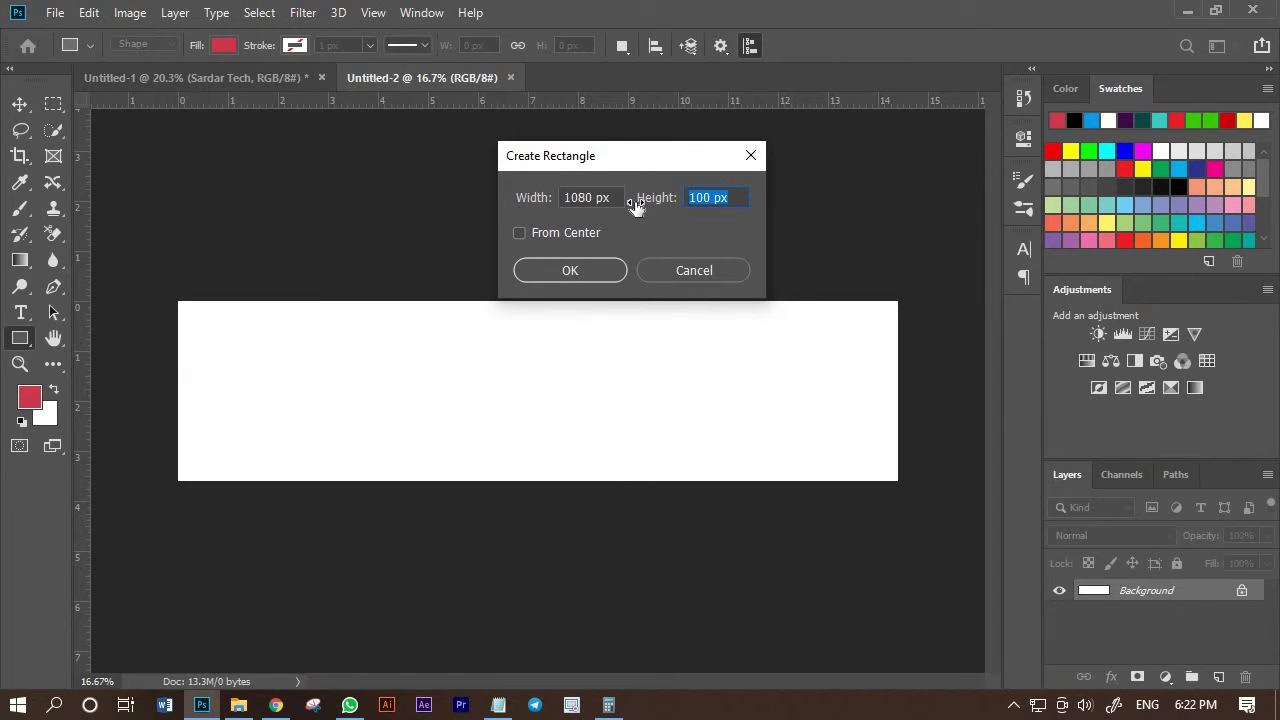
{"action": "type", "text": "1080"}
{"action": "left_click", "coordinate": [573, 268]}
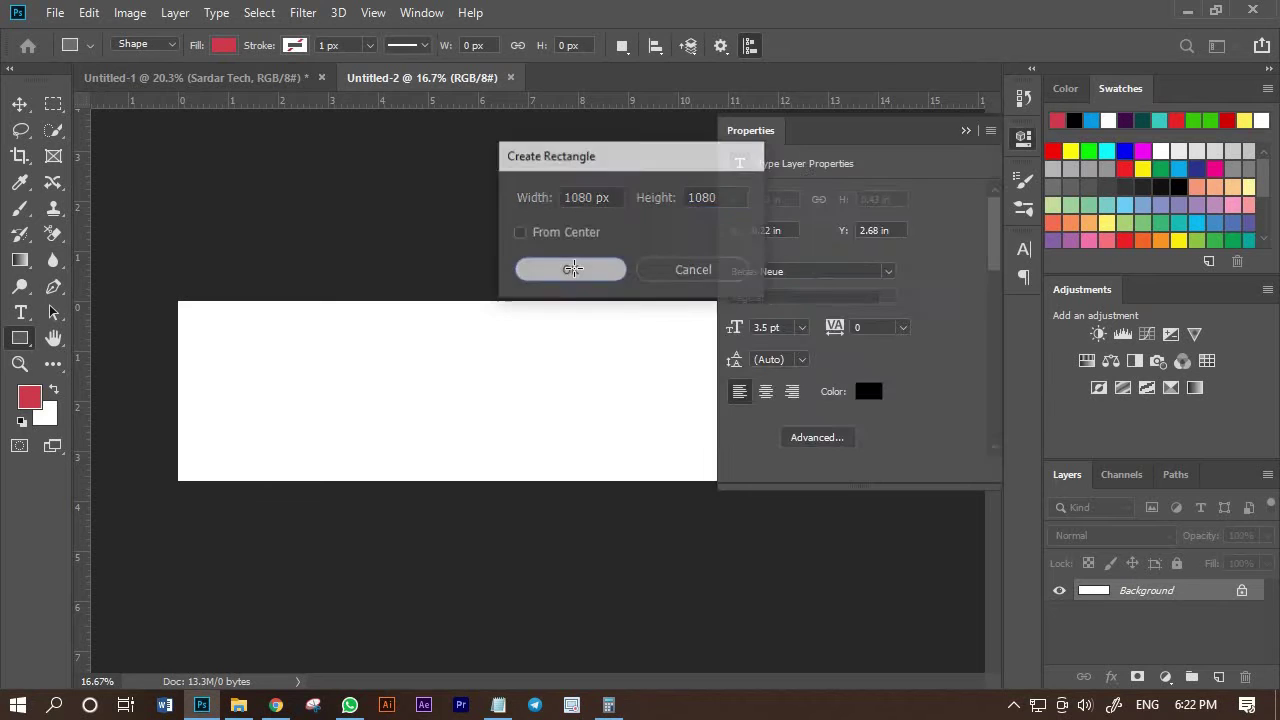
{"action": "left_click", "coordinate": [963, 131]}
Fit the red square against the left end of the canvas and add a vertical guide along its right edge
{"action": "left_click", "coordinate": [19, 106]}
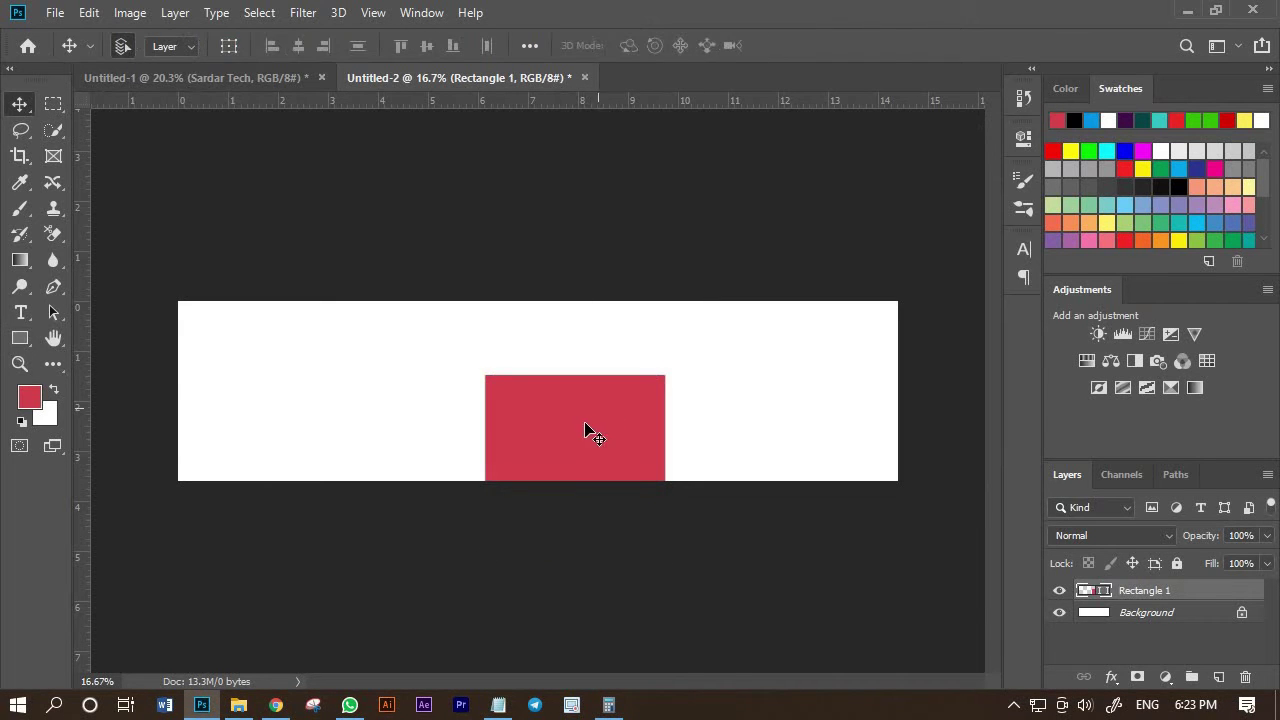
{"action": "left_click_drag", "start_coordinate": [537, 398], "coordinate": [280, 354]}
{"action": "left_click", "coordinate": [20, 364]}
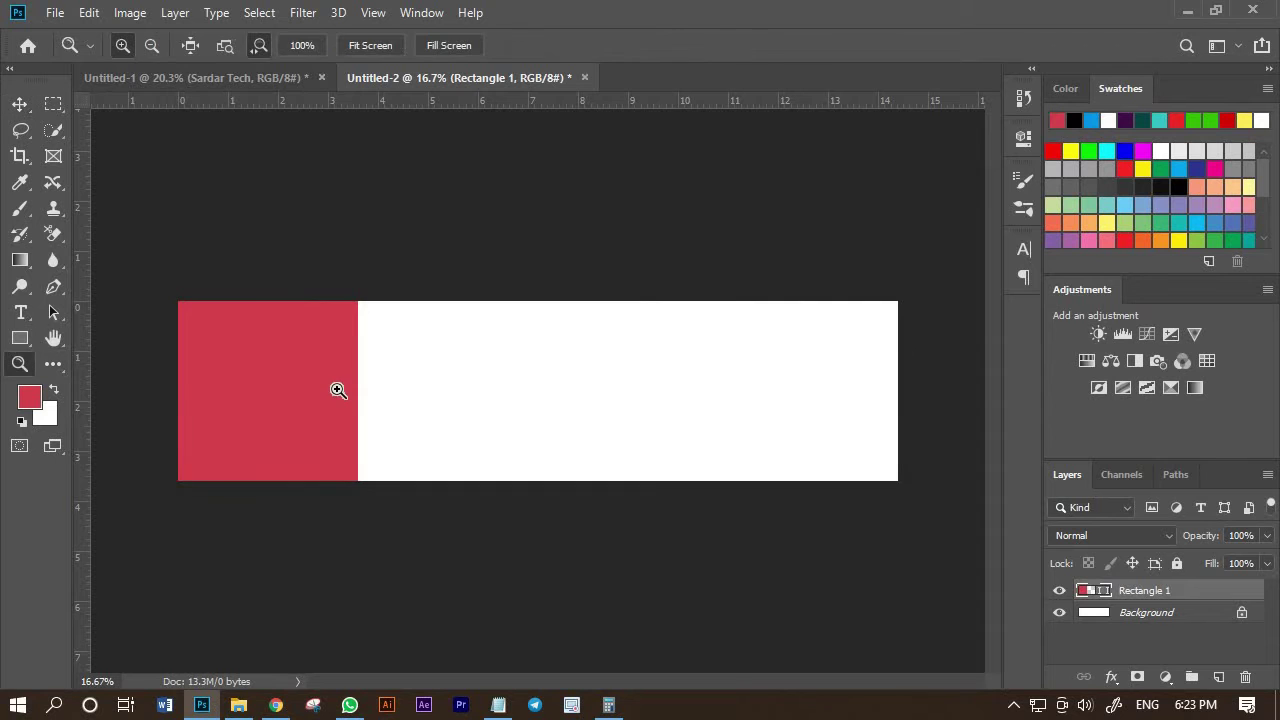
{"action": "left_click", "coordinate": [378, 405]}
{"action": "scroll", "coordinate": [571, 394], "scroll_direction": "left", "scroll_amount": 3}
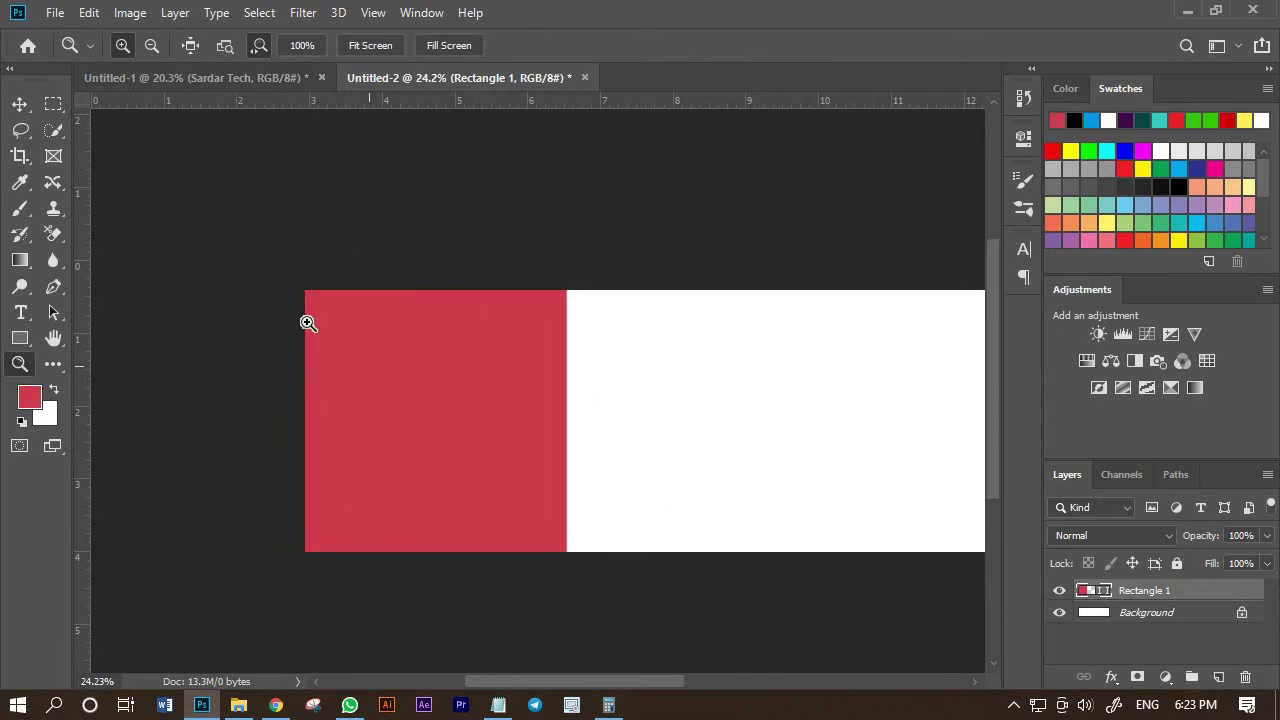
{"action": "left_click", "coordinate": [28, 106]}
{"action": "mouse_move", "coordinate": [406, 372]}
{"action": "left_mouse_down"}
{"action": "mouse_move", "coordinate": [444, 369]}
{"action": "mouse_move", "coordinate": [428, 374]}
{"action": "left_mouse_up"}
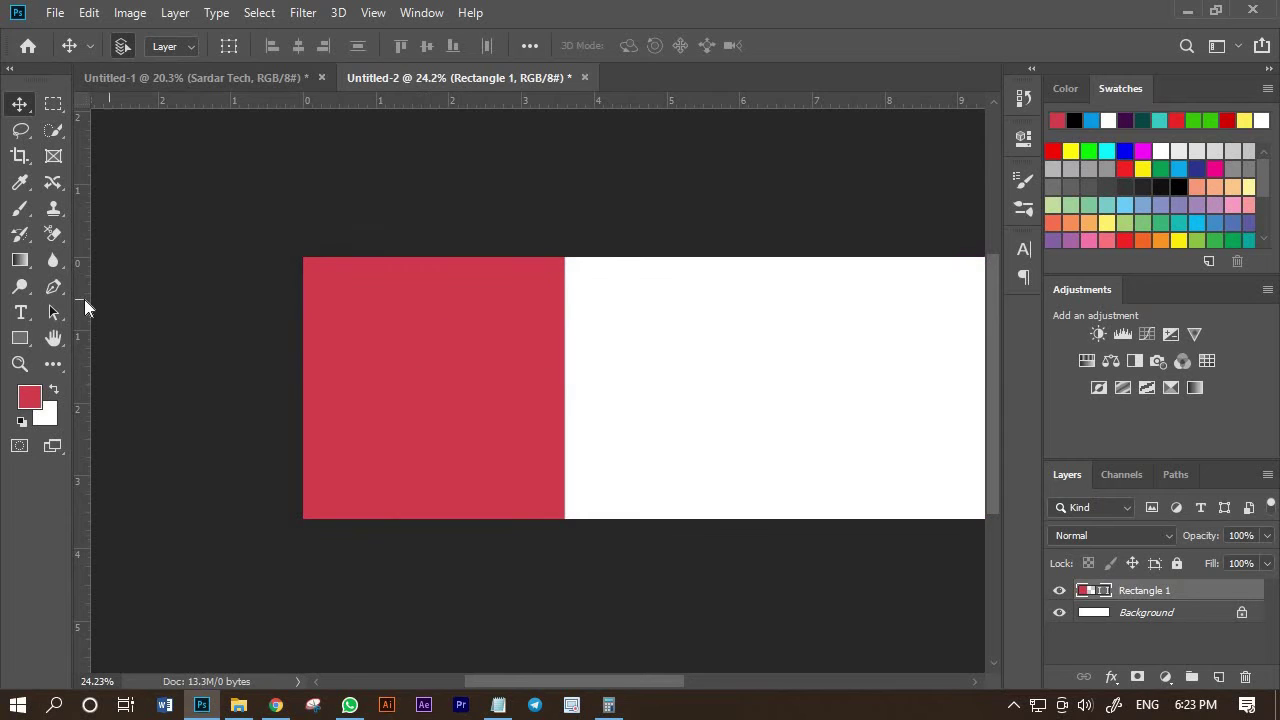
{"action": "left_click_drag", "start_coordinate": [84, 299], "coordinate": [562, 431]}
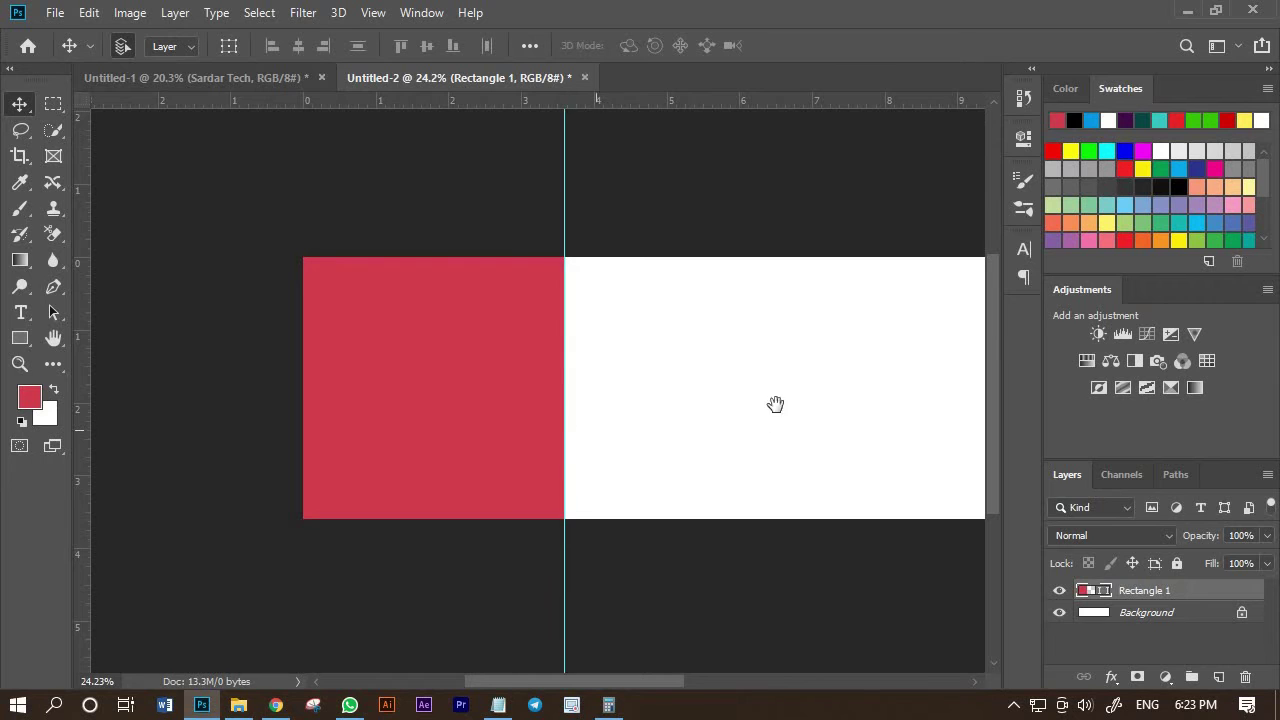
Move the red square to the right side of the first guide and add a second vertical guide at its right edge
{"action": "scroll", "coordinate": [518, 408], "scroll_direction": "right", "scroll_amount": 3}
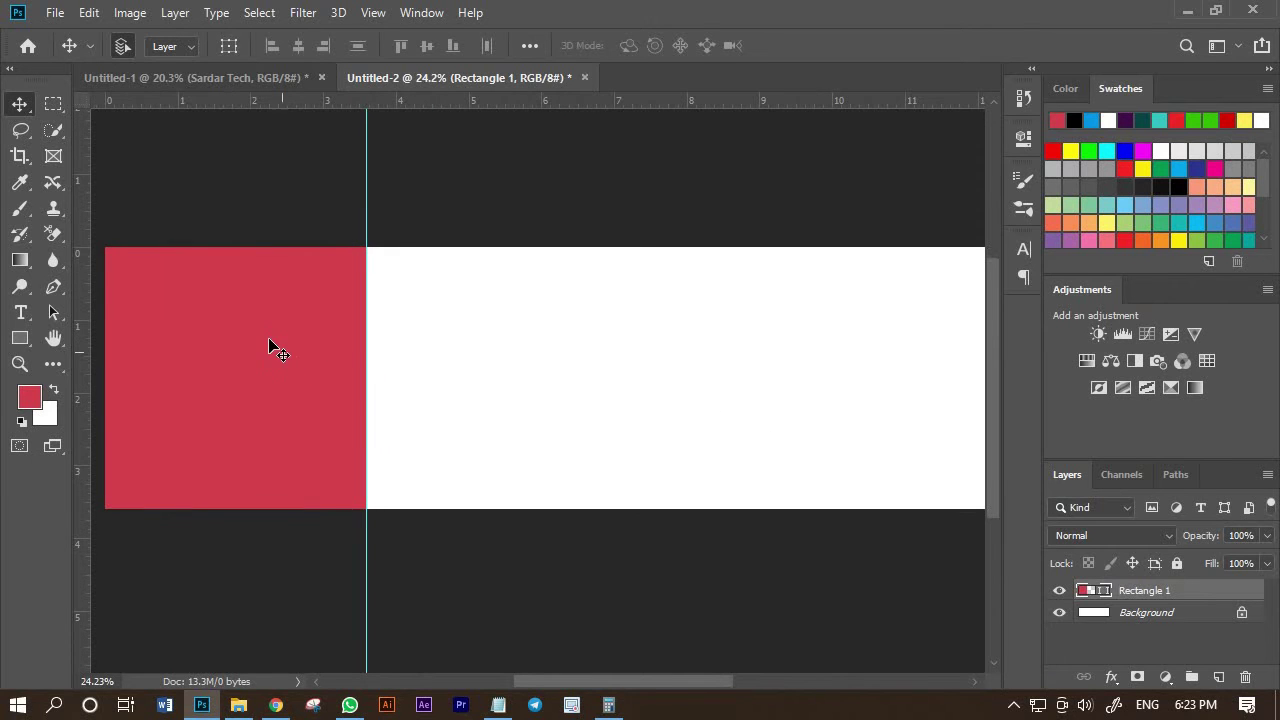
{"action": "left_click_drag", "start_coordinate": [349, 366], "coordinate": [537, 349]}
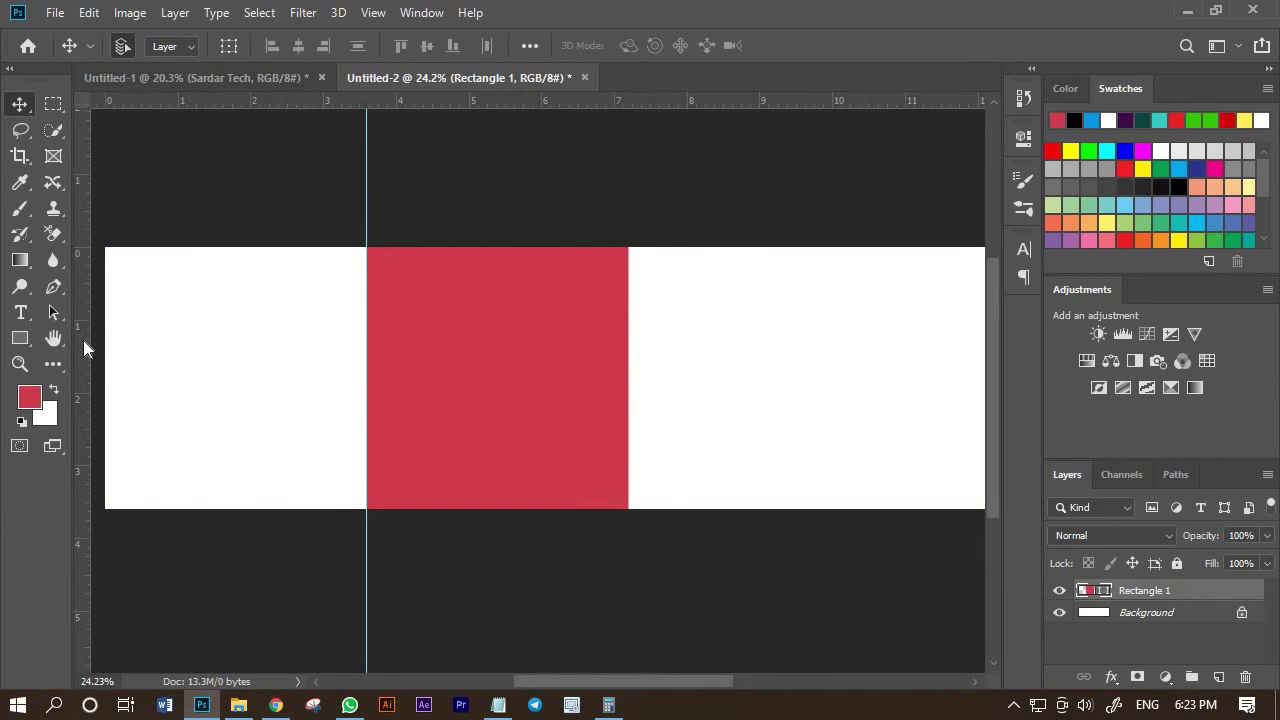
{"action": "left_click_drag", "start_coordinate": [83, 340], "coordinate": [626, 402]}
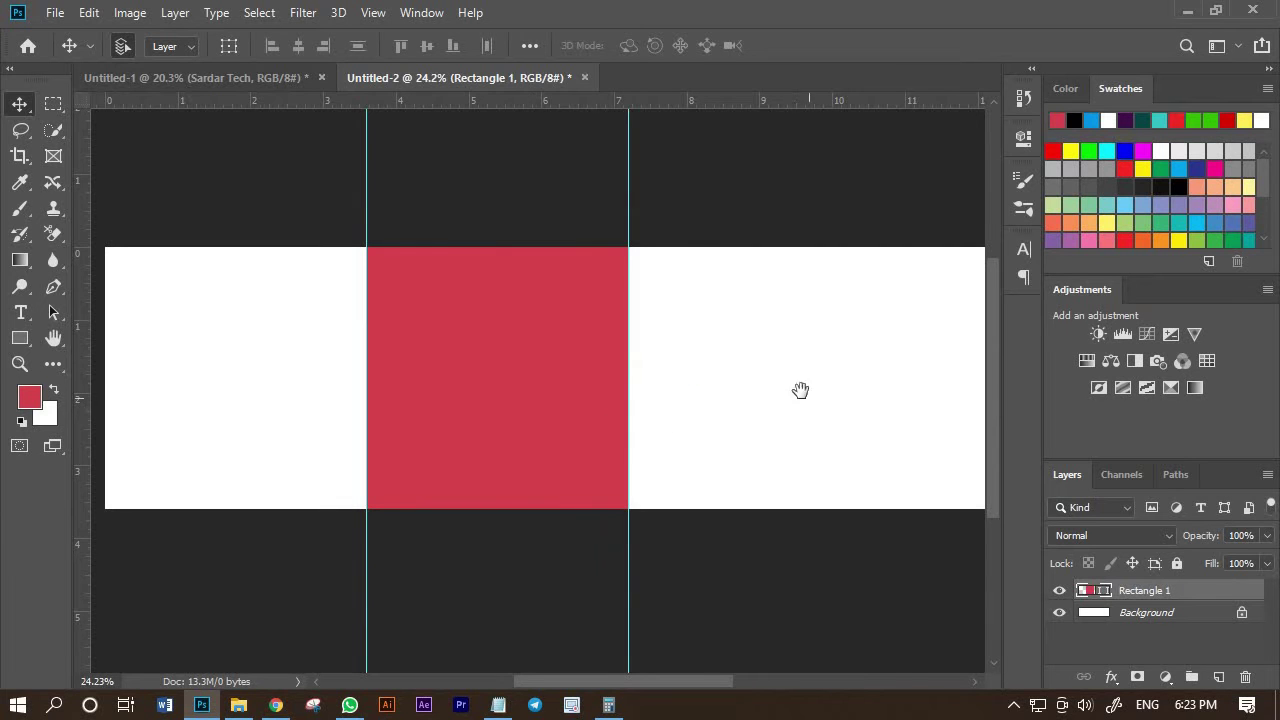
Use the red square to place a third vertical guide at the end of the third section, and delete the square
{"action": "left_click_drag", "start_coordinate": [800, 391], "coordinate": [503, 384]}
{"action": "left_click_drag", "start_coordinate": [222, 355], "coordinate": [700, 396]}
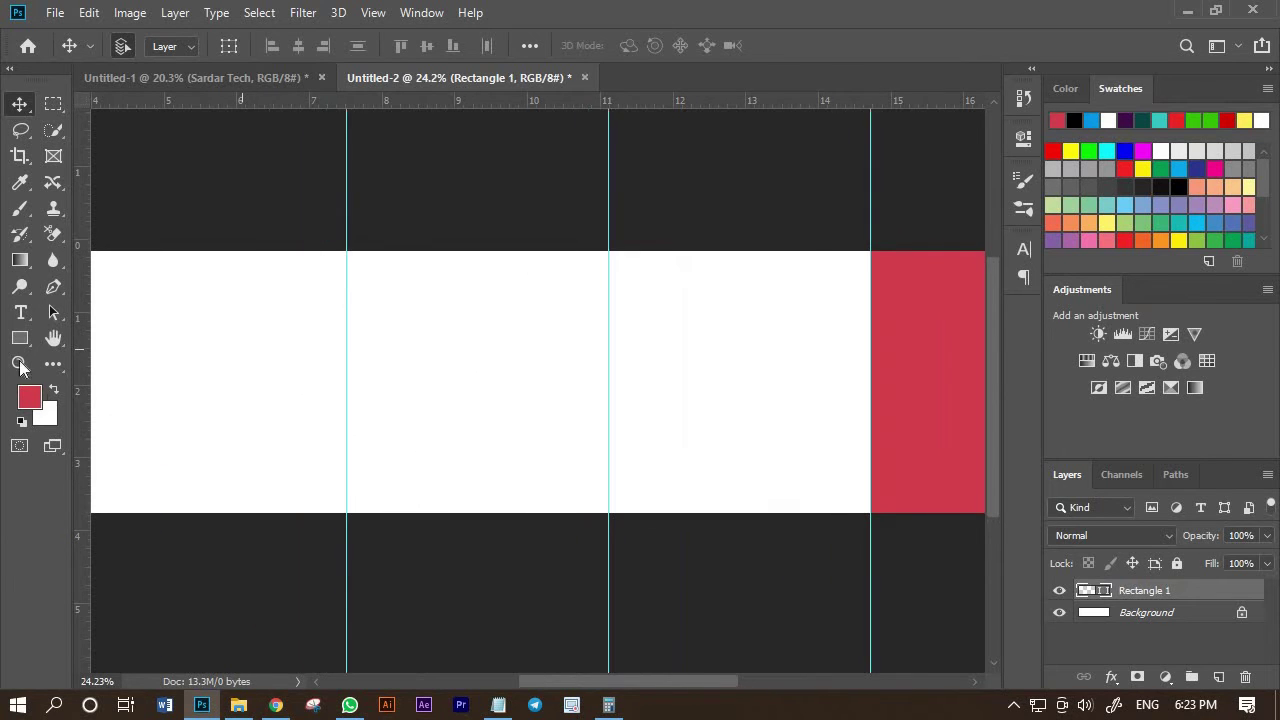
{"action": "left_click_drag", "start_coordinate": [777, 437], "coordinate": [374, 429]}
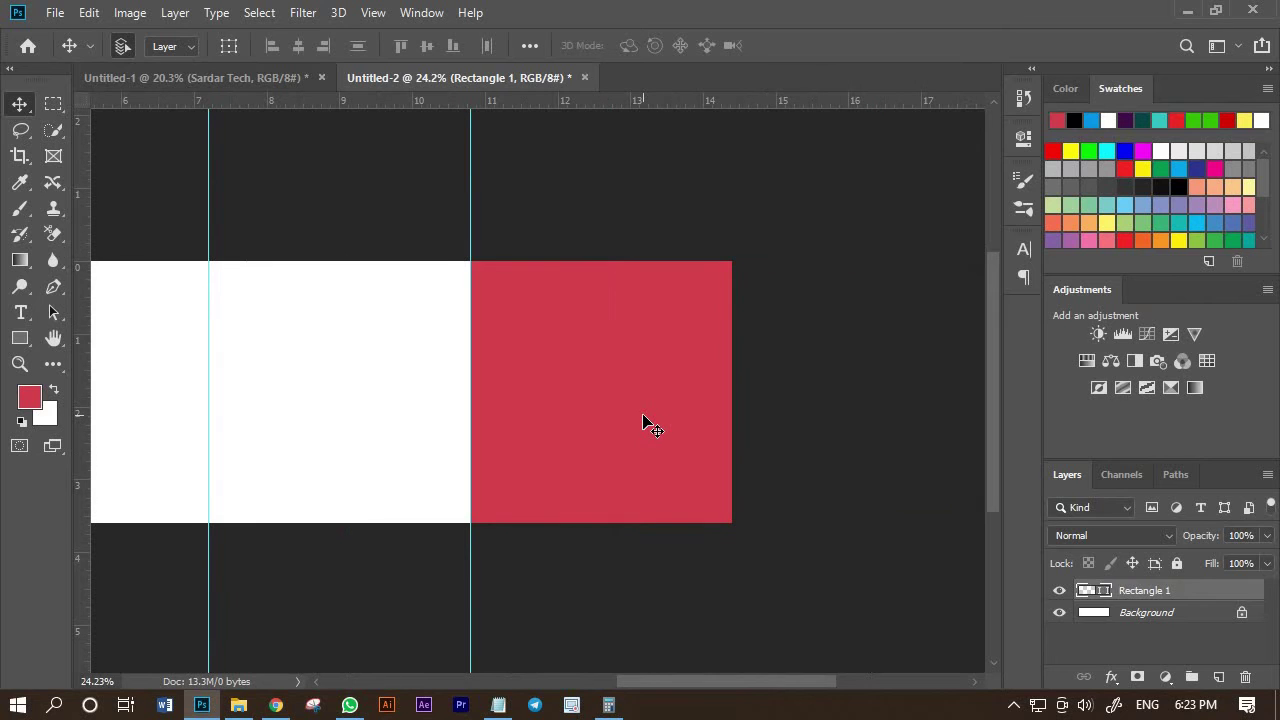
{"action": "key", "text": "Delete"}
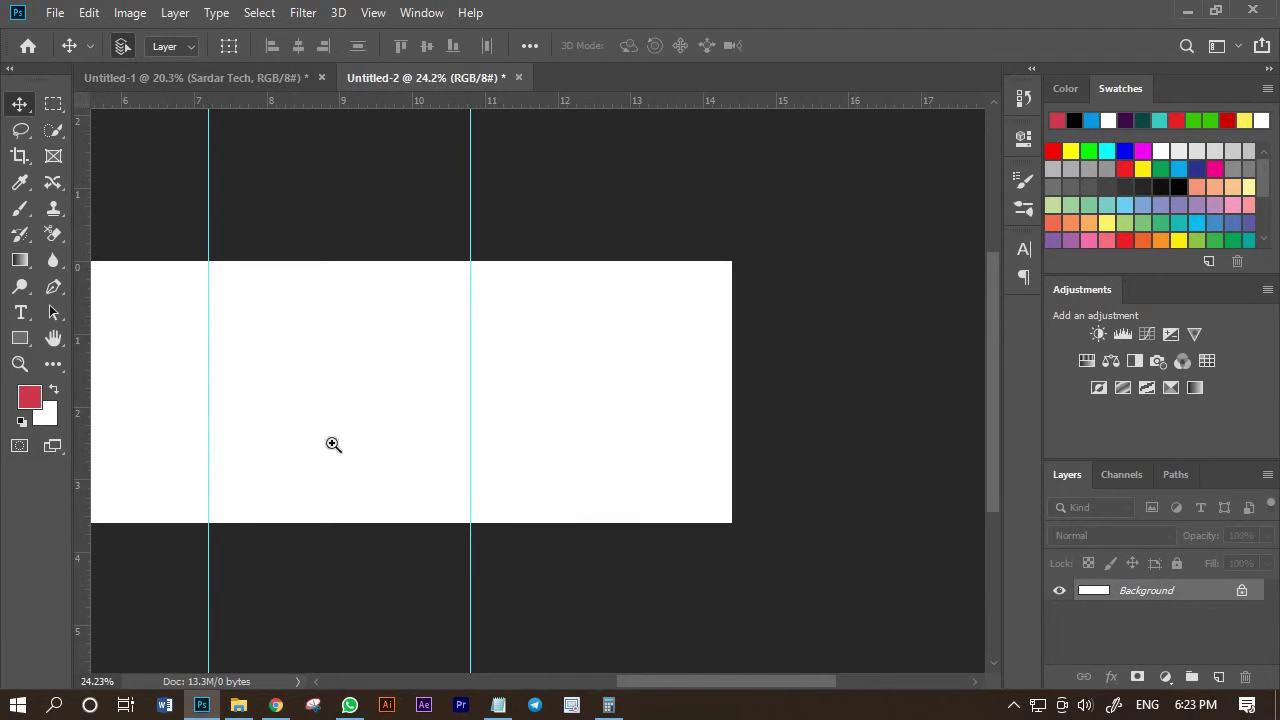
{"action": "key", "text": "z"}
{"action": "left_click_drag", "start_coordinate": [551, 417], "coordinate": [417, 426]}
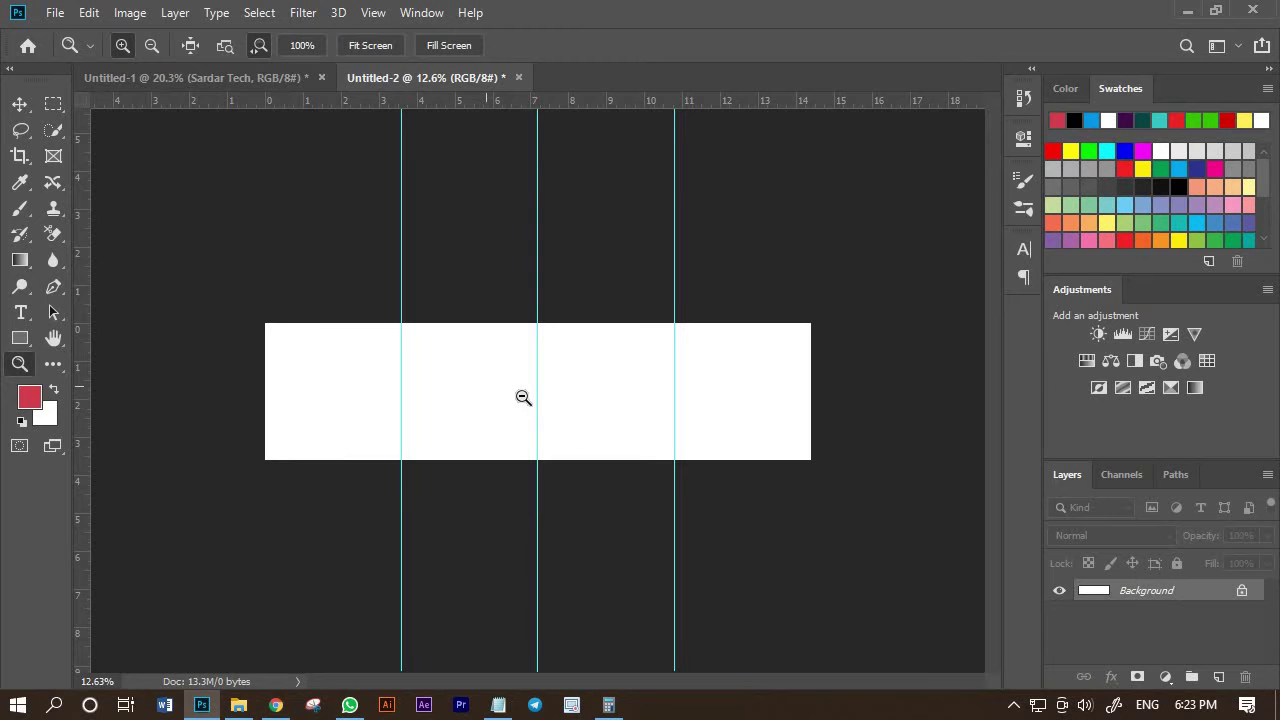
{"action": "left_click_drag", "start_coordinate": [523, 397], "coordinate": [506, 396]}
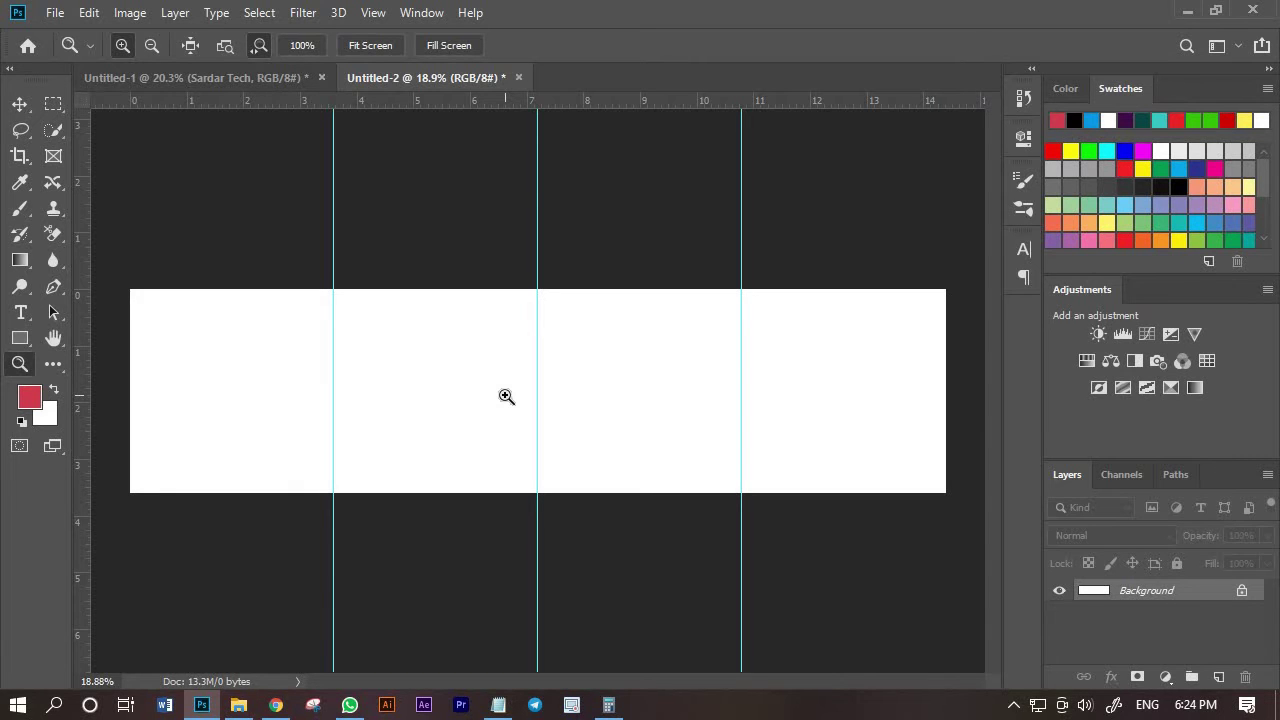
{"action": "mouse_move", "coordinate": [506, 396]}
{"action": "left_mouse_down"}
{"action": "mouse_move", "coordinate": [528, 403]}
{"action": "mouse_move", "coordinate": [506, 396]}
{"action": "left_mouse_up"}
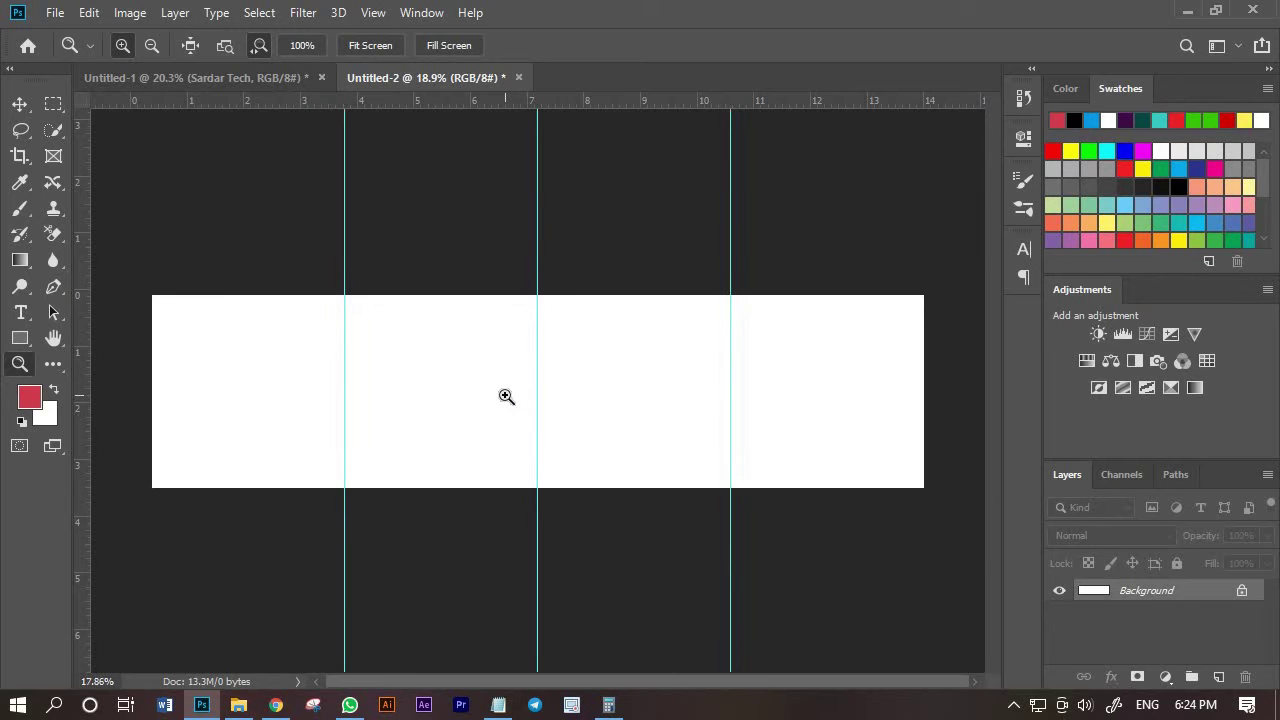
{"action": "scroll", "coordinate": [506, 396], "scroll_direction": "down", "scroll_amount": 2}
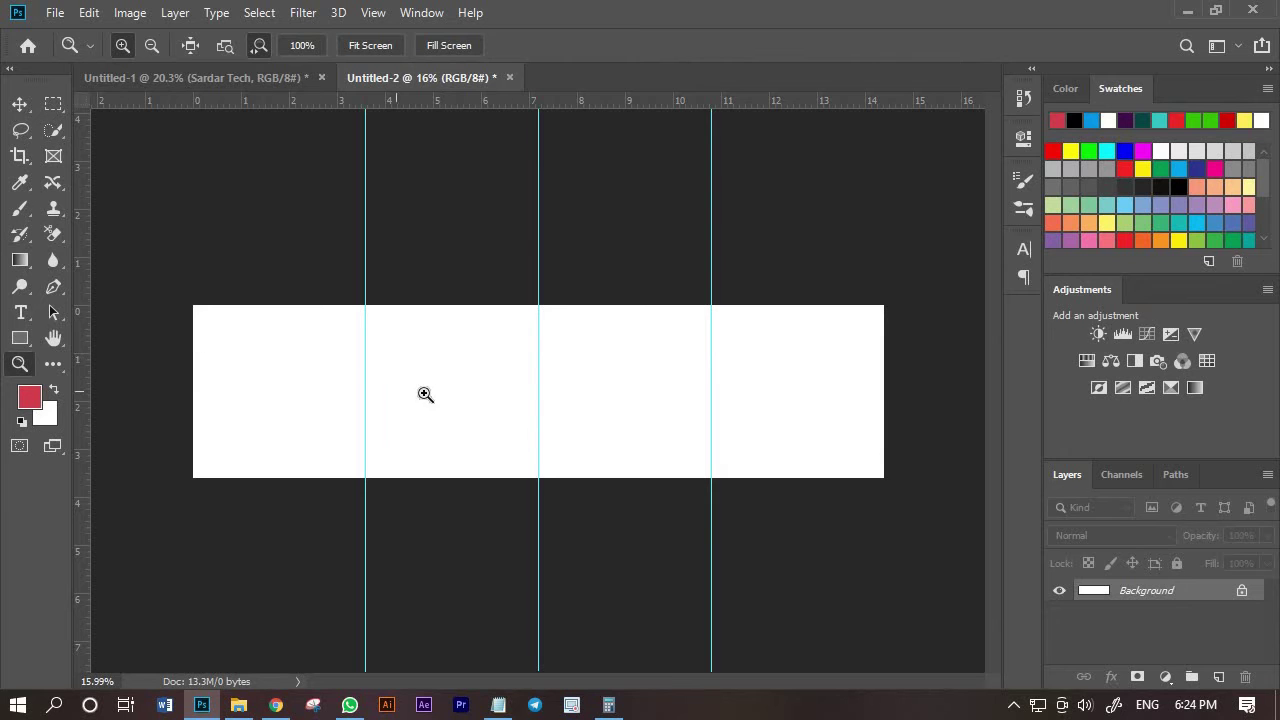
{"action": "left_click_drag", "start_coordinate": [382, 392], "coordinate": [433, 399]}
{"action": "left_click_drag", "start_coordinate": [270, 357], "coordinate": [468, 386]}
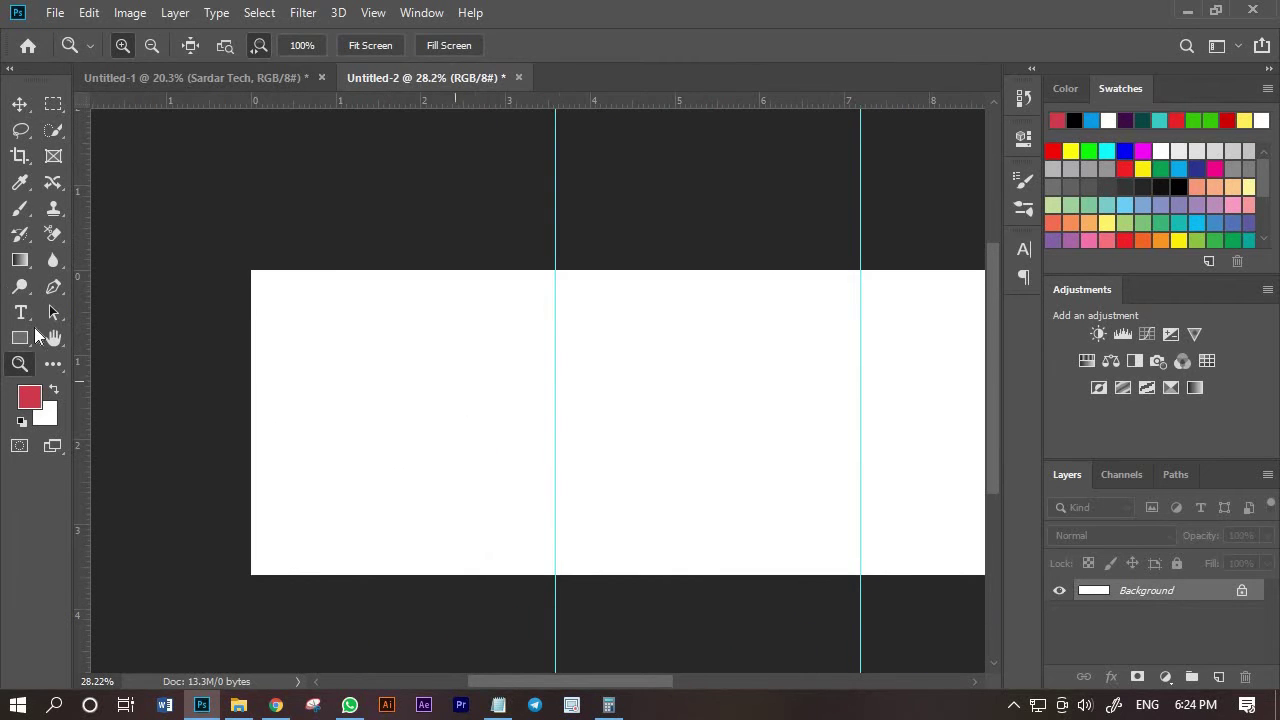
Add the text "Imag 1" to the first slide and place a copy of it in each of the other three slides
{"action": "key", "text": "t"}
{"action": "left_click", "coordinate": [332, 370]}
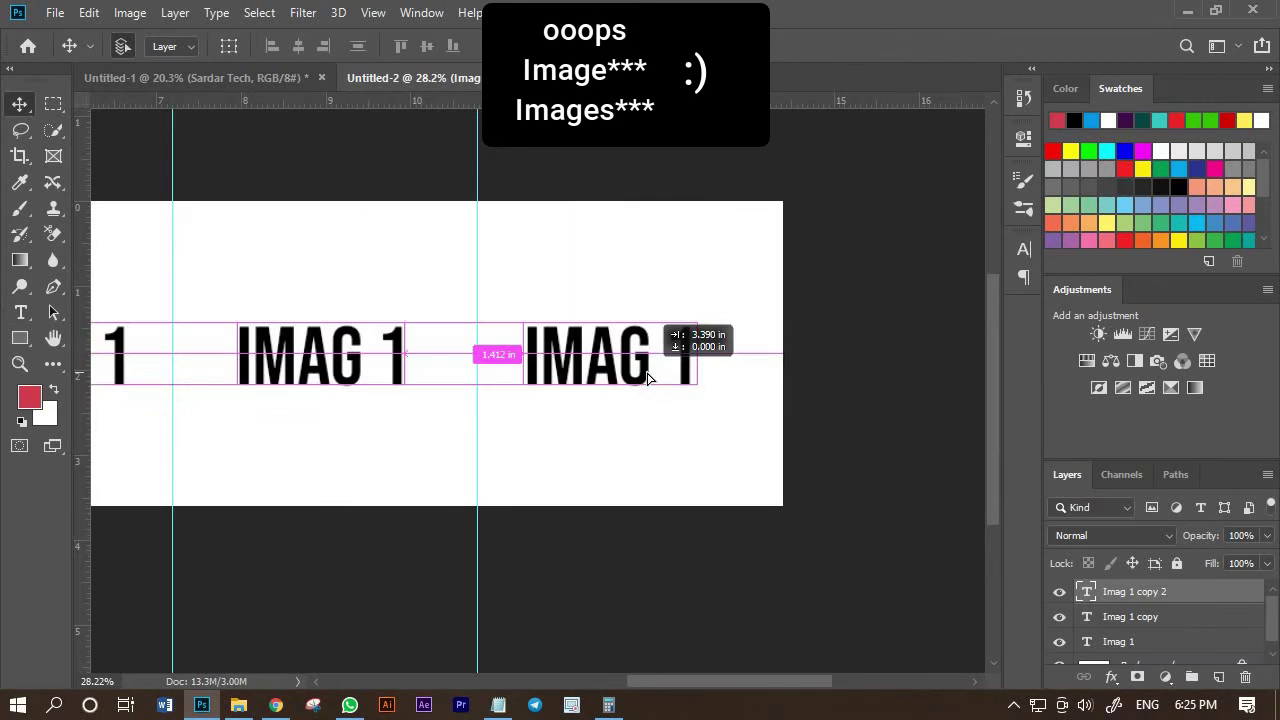
{"action": "left_click_drag", "start_coordinate": [660, 340], "coordinate": [612, 402]}
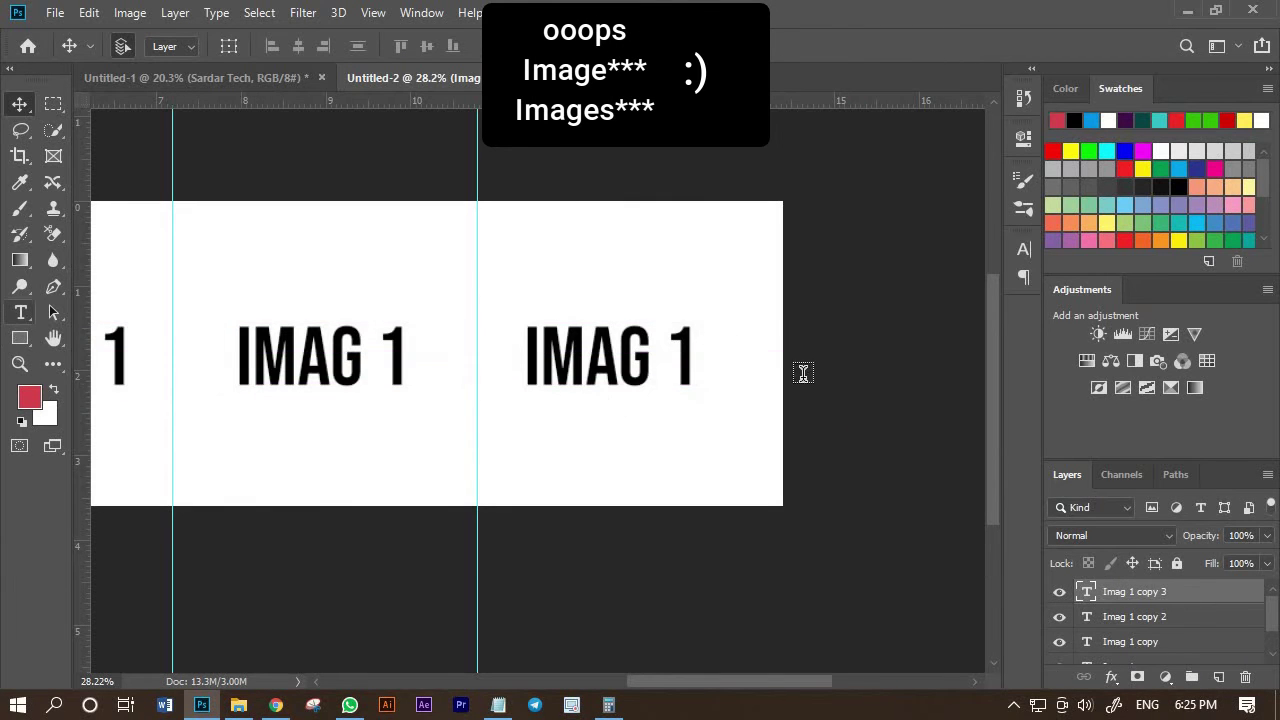
Change the number in the fourth slide's label so it reads "Imag 4"
{"action": "key", "text": "t"}
{"action": "double_click", "coordinate": [712, 365]}
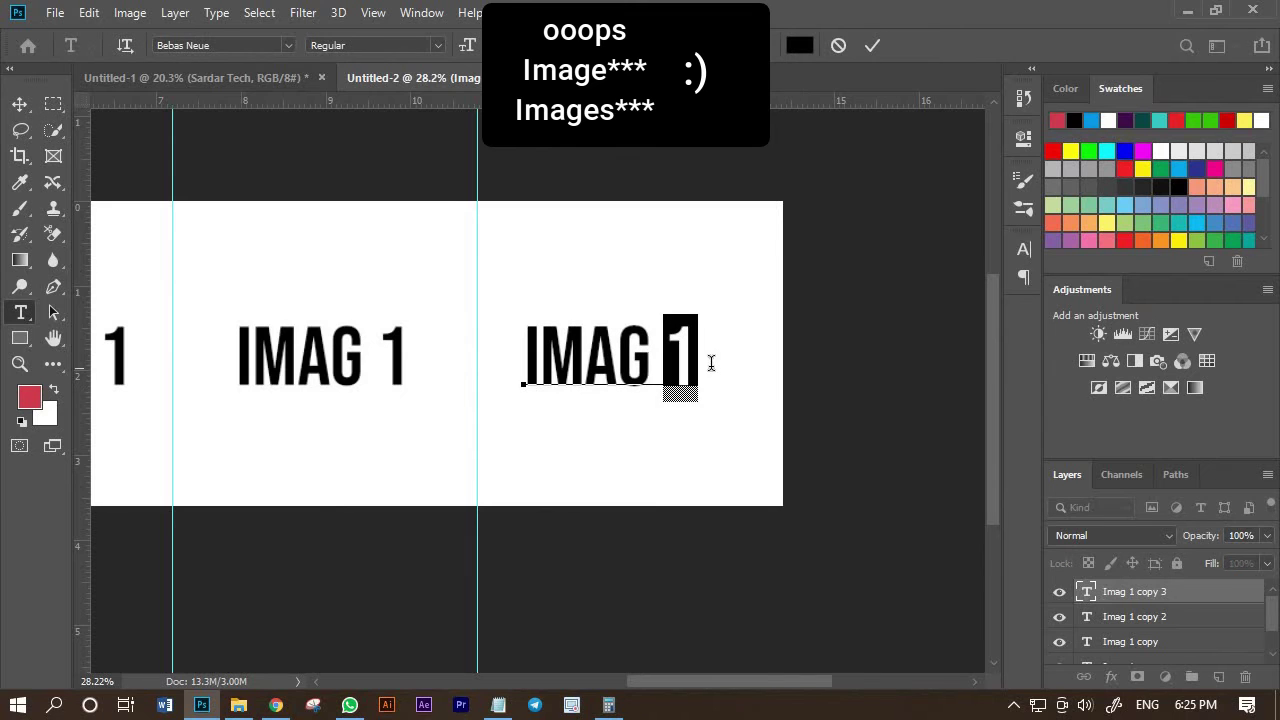
{"action": "key", "text": "BackSpace"}
{"action": "type", "text": "4"}
{"action": "left_click", "coordinate": [870, 45]}
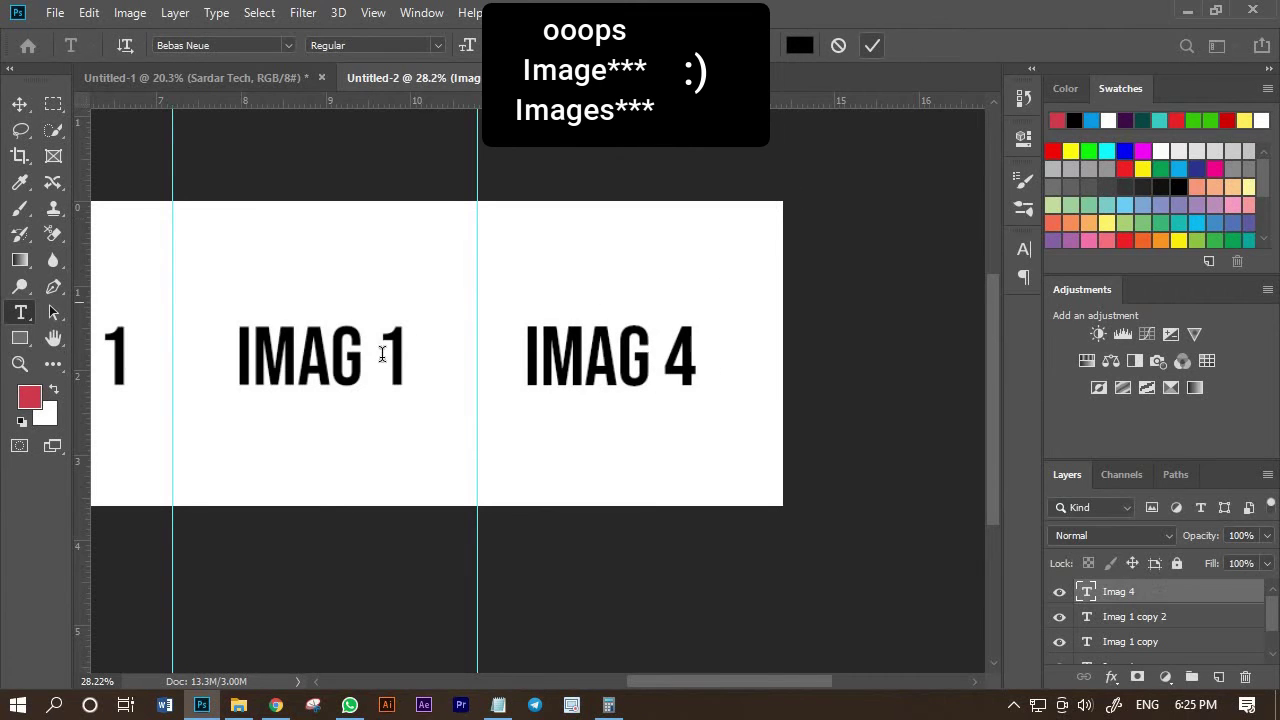
Change the third slide's label to "Imag 3" and the second slide's label to "Imag 2"
{"action": "double_click", "coordinate": [420, 366]}
{"action": "type", "text": "3"}
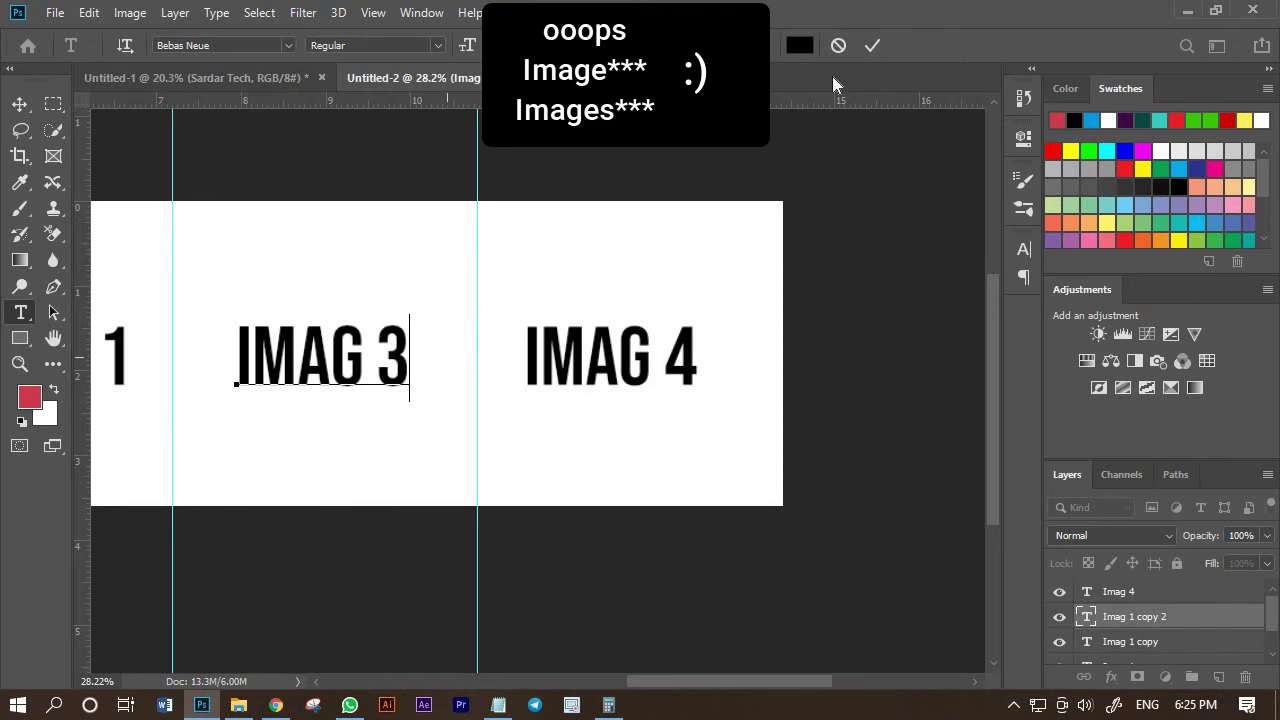
{"action": "left_click", "coordinate": [876, 44]}
{"action": "scroll", "coordinate": [648, 314], "scroll_direction": "left", "scroll_amount": 5}
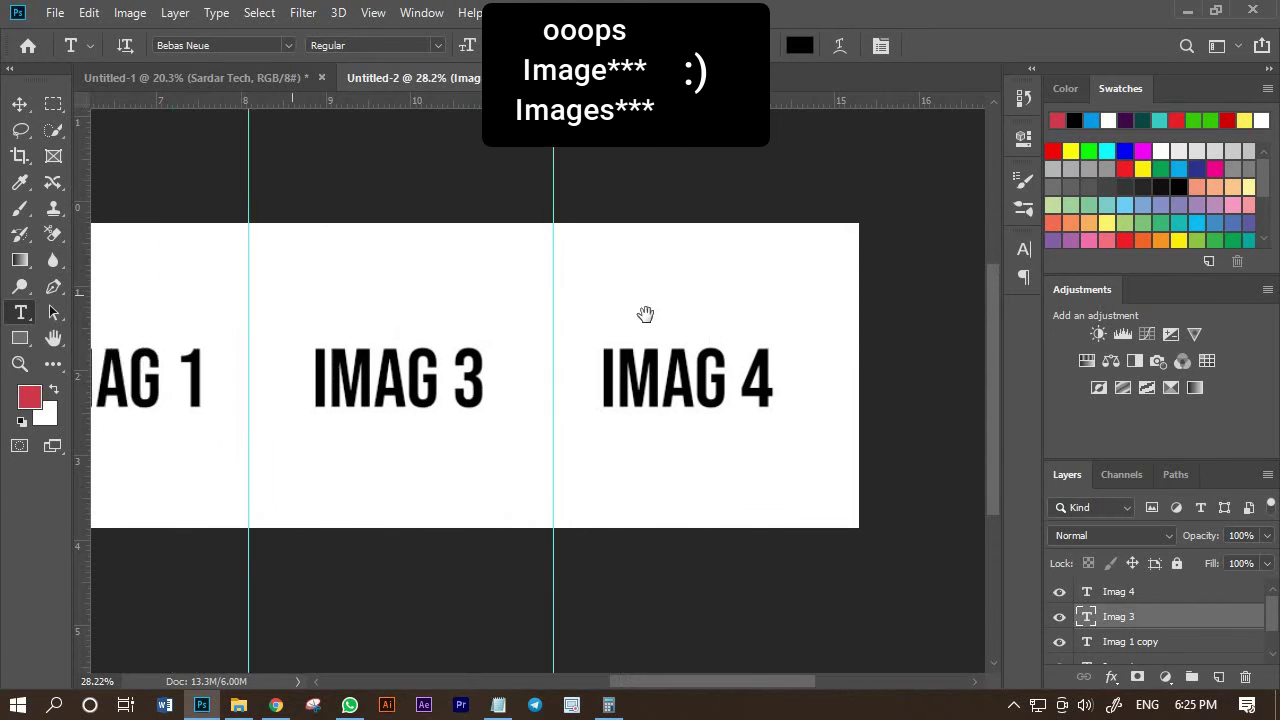
{"action": "double_click", "coordinate": [554, 384]}
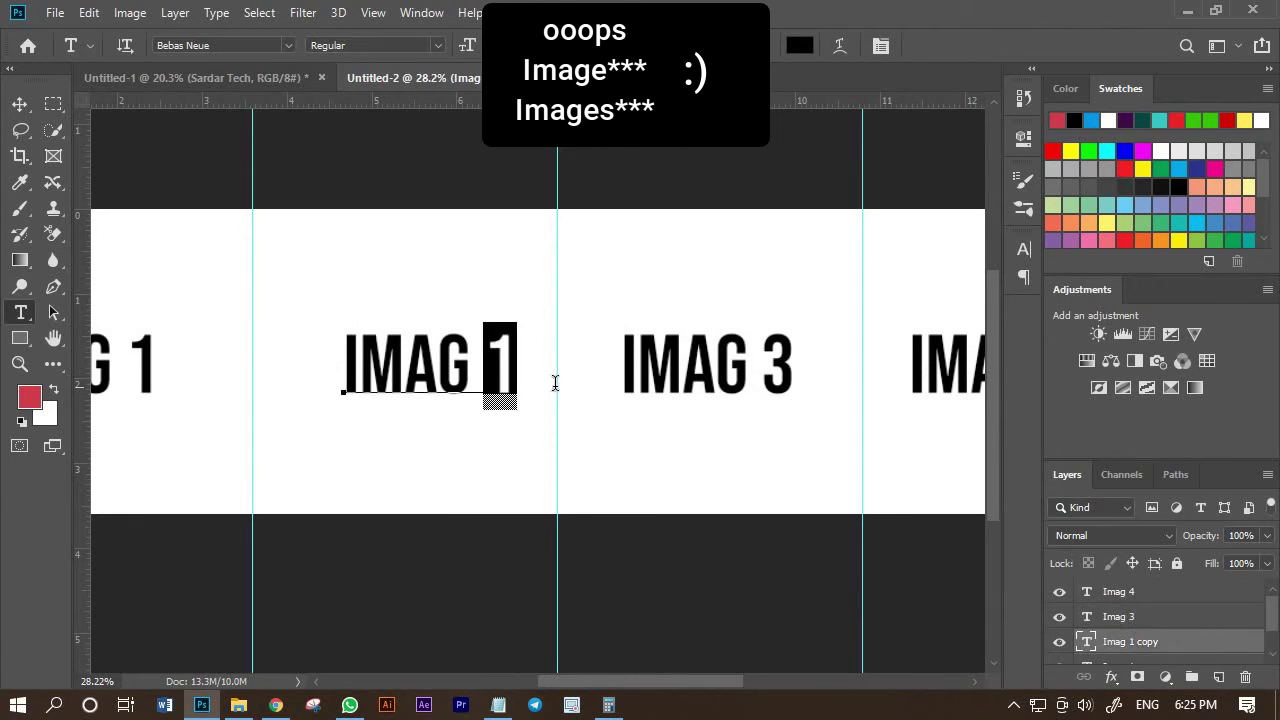
{"action": "type", "text": "2"}
{"action": "left_click", "coordinate": [874, 45]}
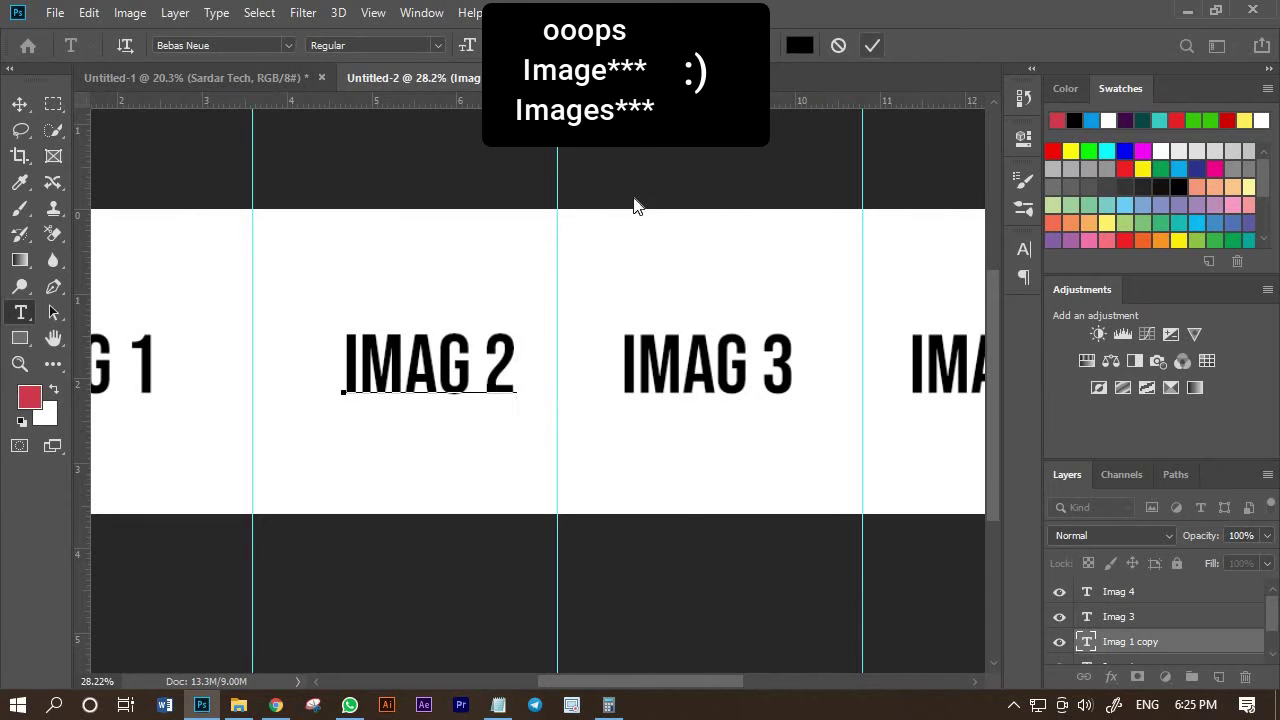
Draw a red circle about 528 px in diameter across the first guide, directly above the Background layer
{"action": "scroll", "coordinate": [460, 263], "scroll_direction": "left", "scroll_amount": 5}
{"action": "scroll", "coordinate": [666, 210], "scroll_direction": "right", "scroll_amount": 2}
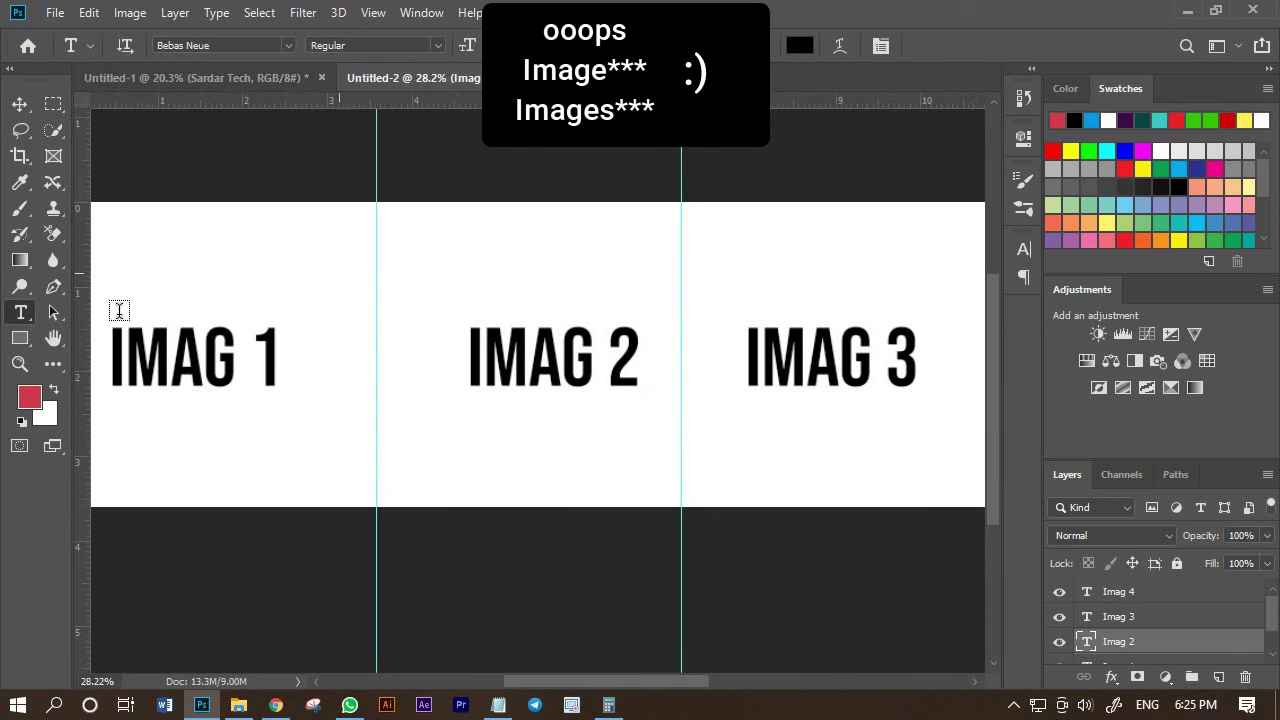
{"action": "left_click", "coordinate": [20, 364]}
{"action": "scroll", "coordinate": [714, 373], "scroll_direction": "down", "scroll_amount": 3}
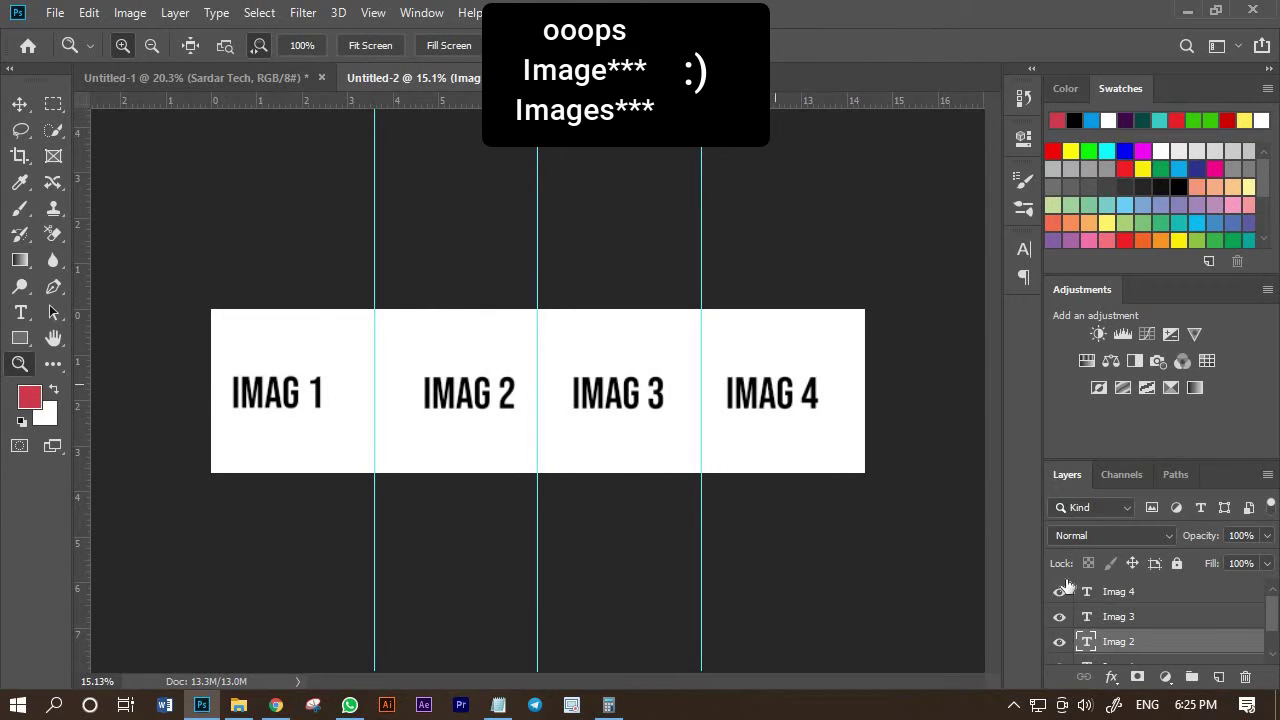
{"action": "scroll", "coordinate": [1140, 630], "scroll_direction": "down", "scroll_amount": 1}
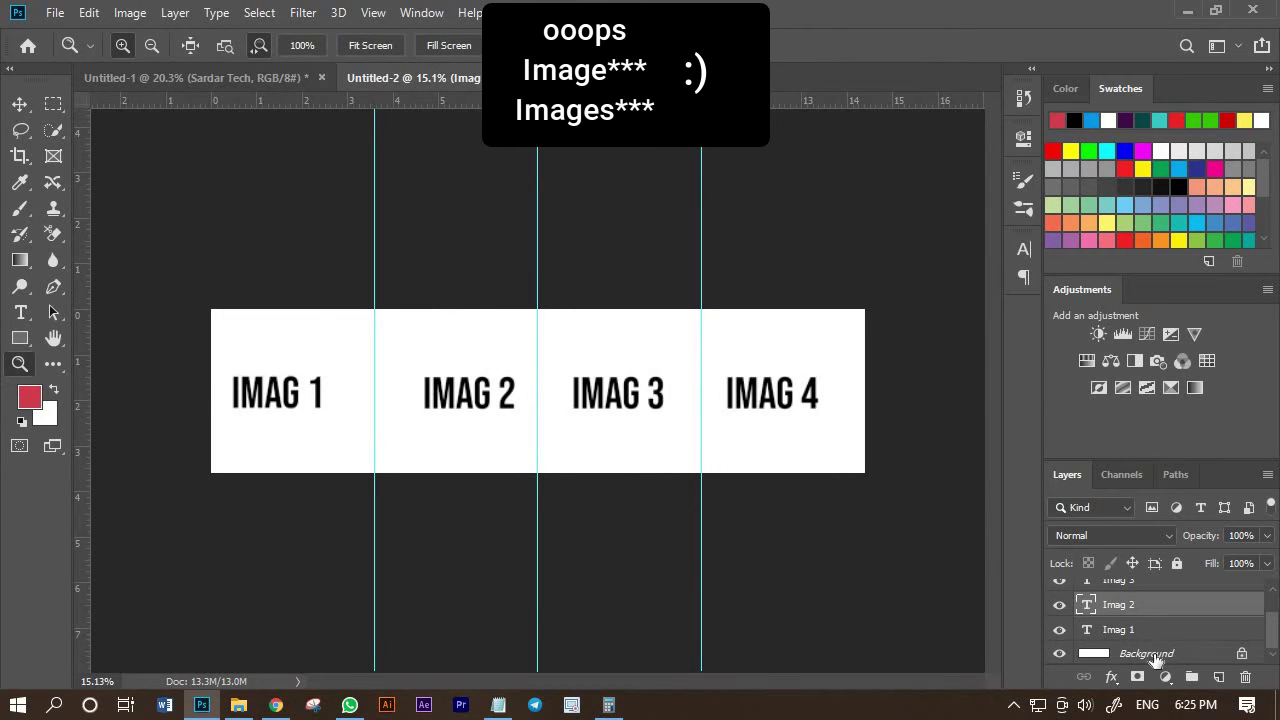
{"action": "left_click", "coordinate": [1153, 655]}
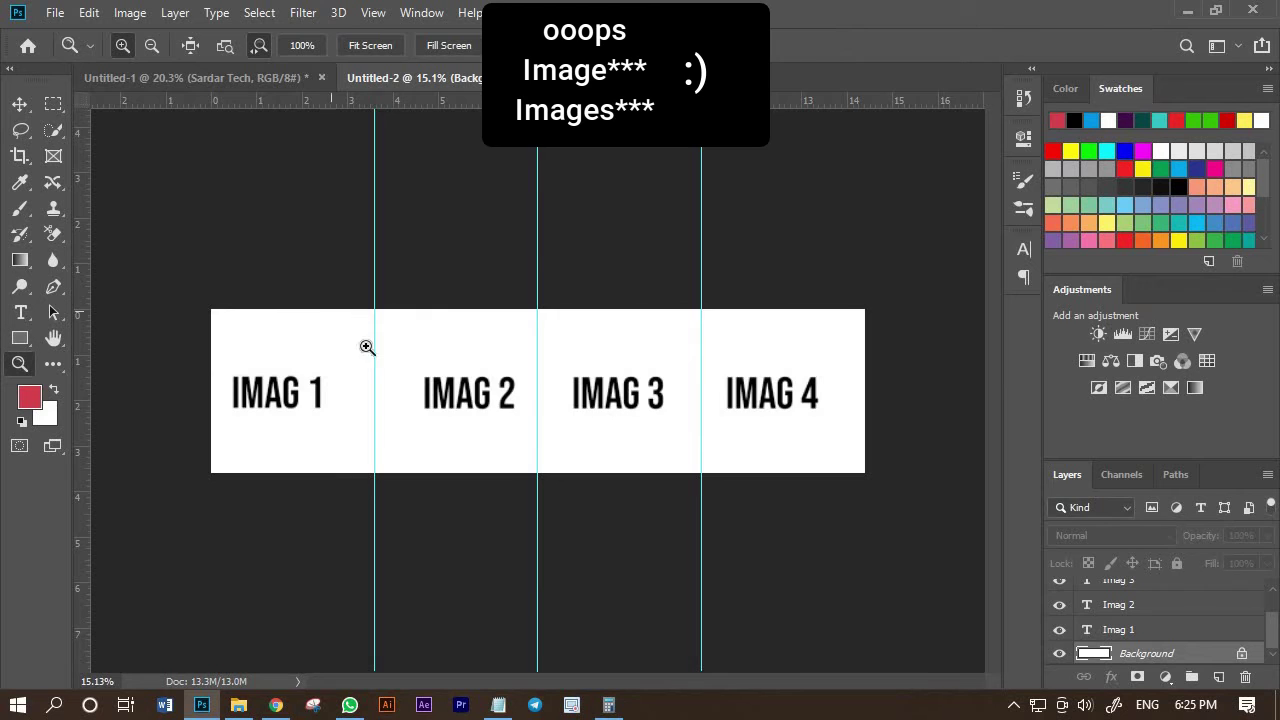
{"action": "left_click", "coordinate": [375, 356]}
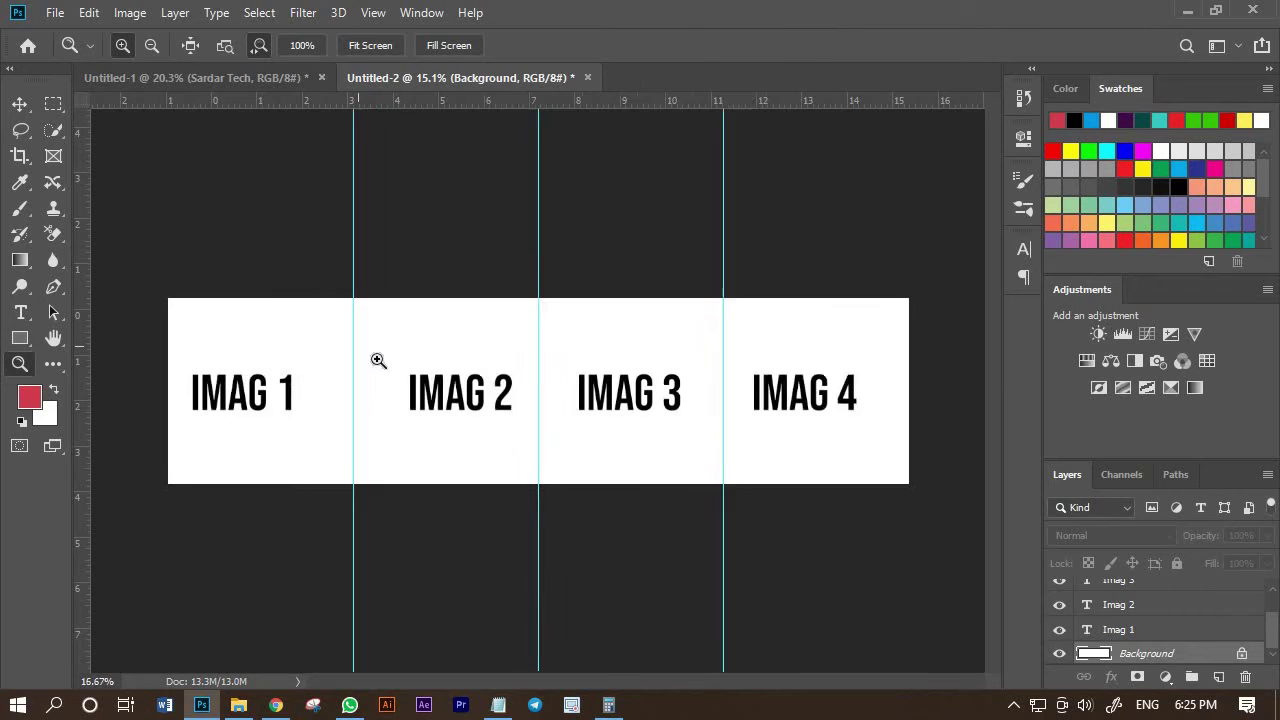
{"action": "left_click", "coordinate": [21, 341]}
{"action": "left_click", "coordinate": [76, 376]}
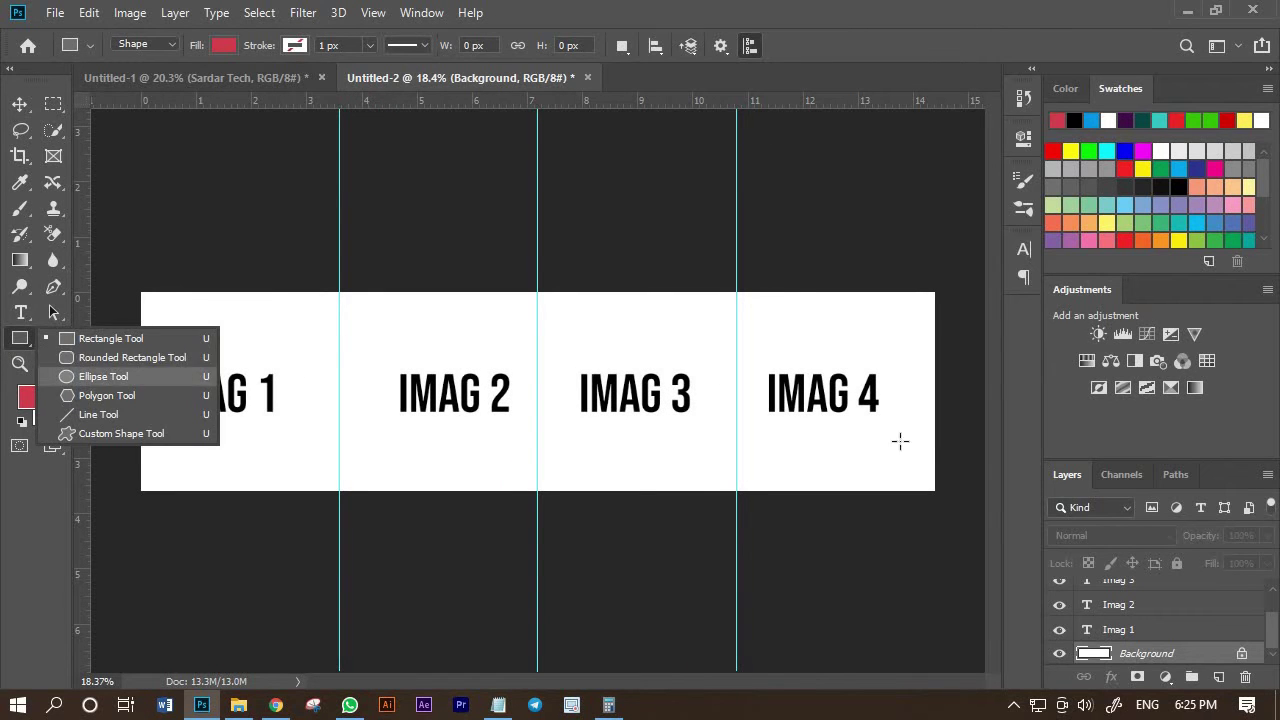
{"action": "left_click", "coordinate": [1217, 677]}
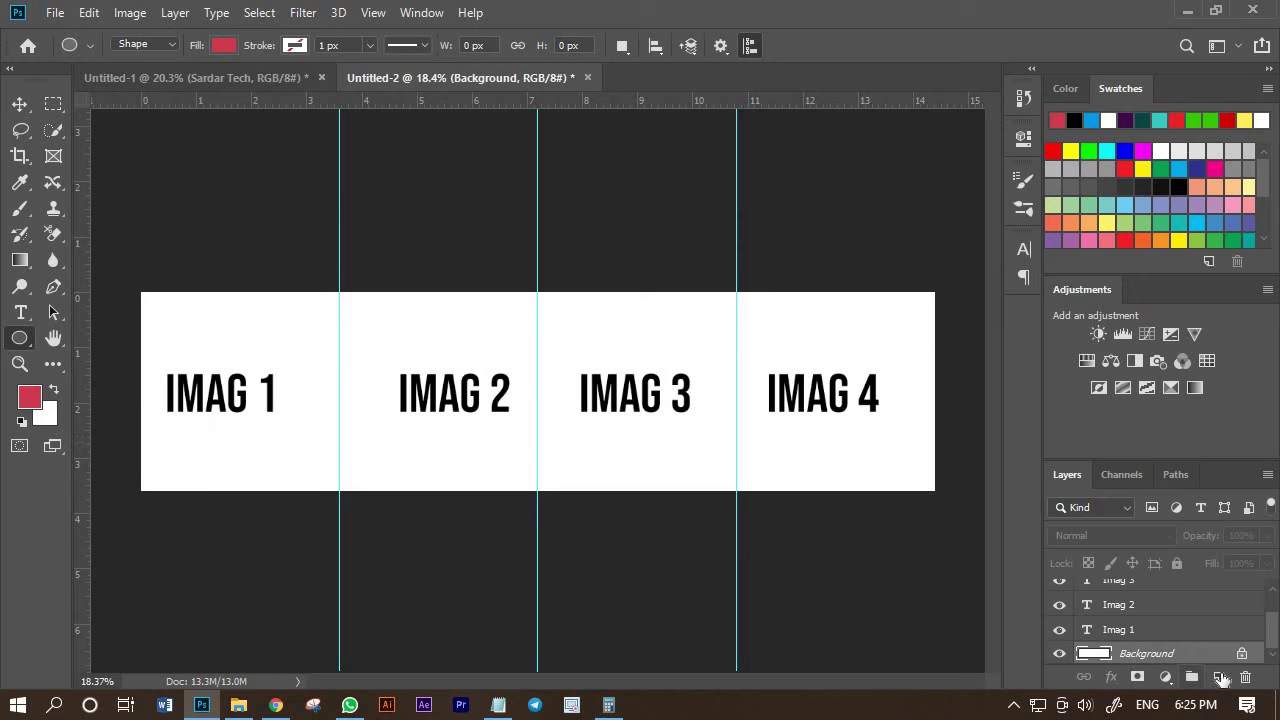
{"action": "left_click_drag", "start_coordinate": [296, 321], "coordinate": [396, 421]}
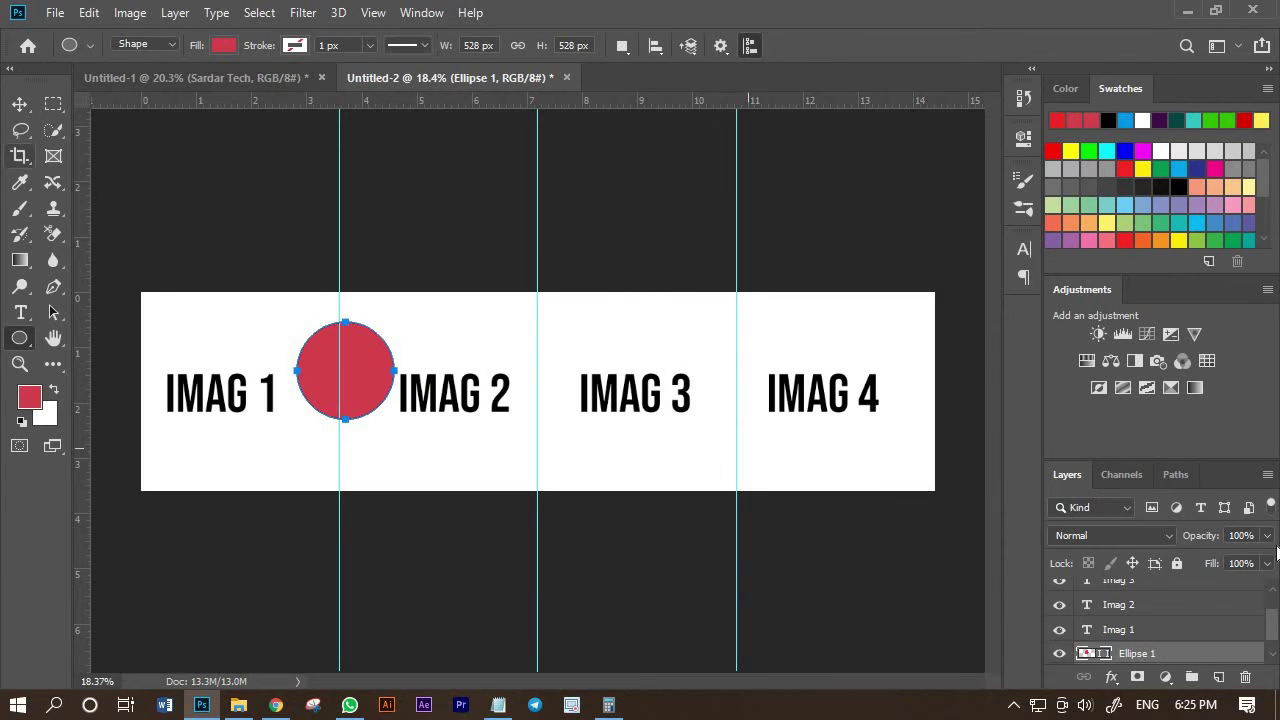
Set the circle's opacity to 66% and spread it and three copies over the first slide's upper-left corner and the three guides
{"action": "left_click_drag", "start_coordinate": [1224, 537], "coordinate": [1180, 538]}
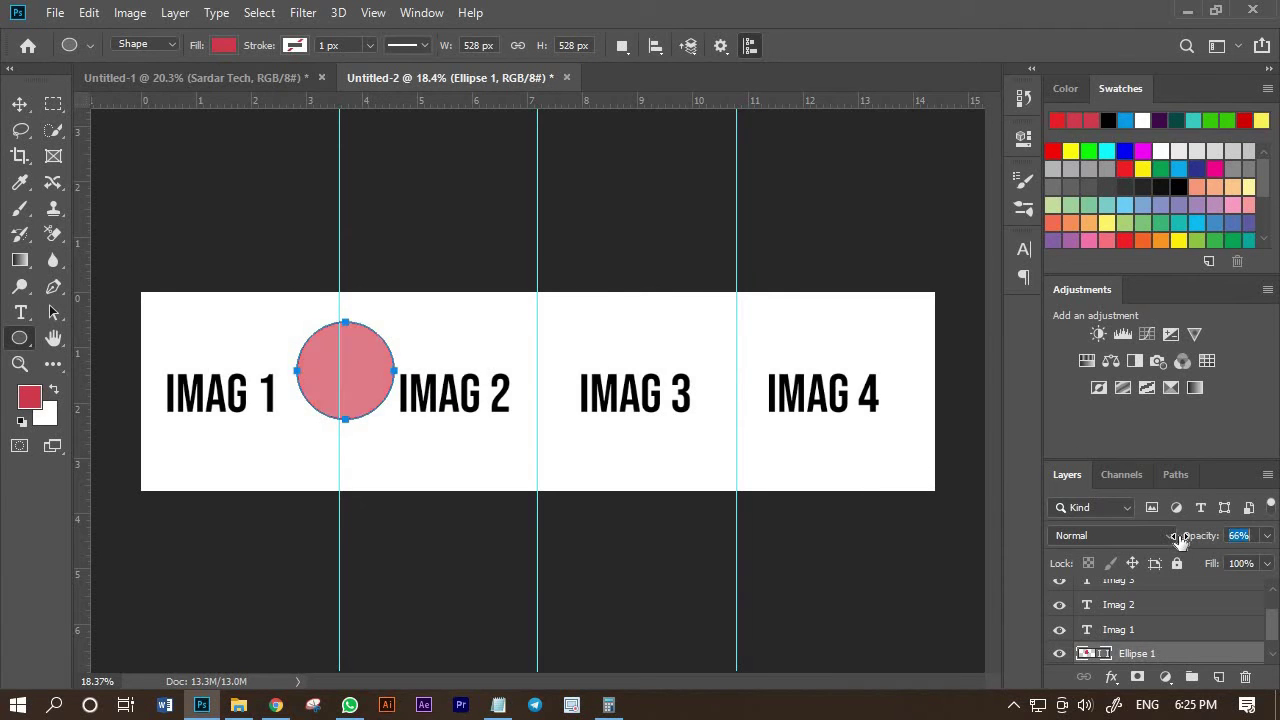
{"action": "key", "text": "Return"}
{"action": "key", "text": "v"}
{"action": "left_click_drag", "start_coordinate": [354, 349], "coordinate": [562, 355]}
{"action": "left_click_drag", "start_coordinate": [714, 445], "coordinate": [746, 453]}
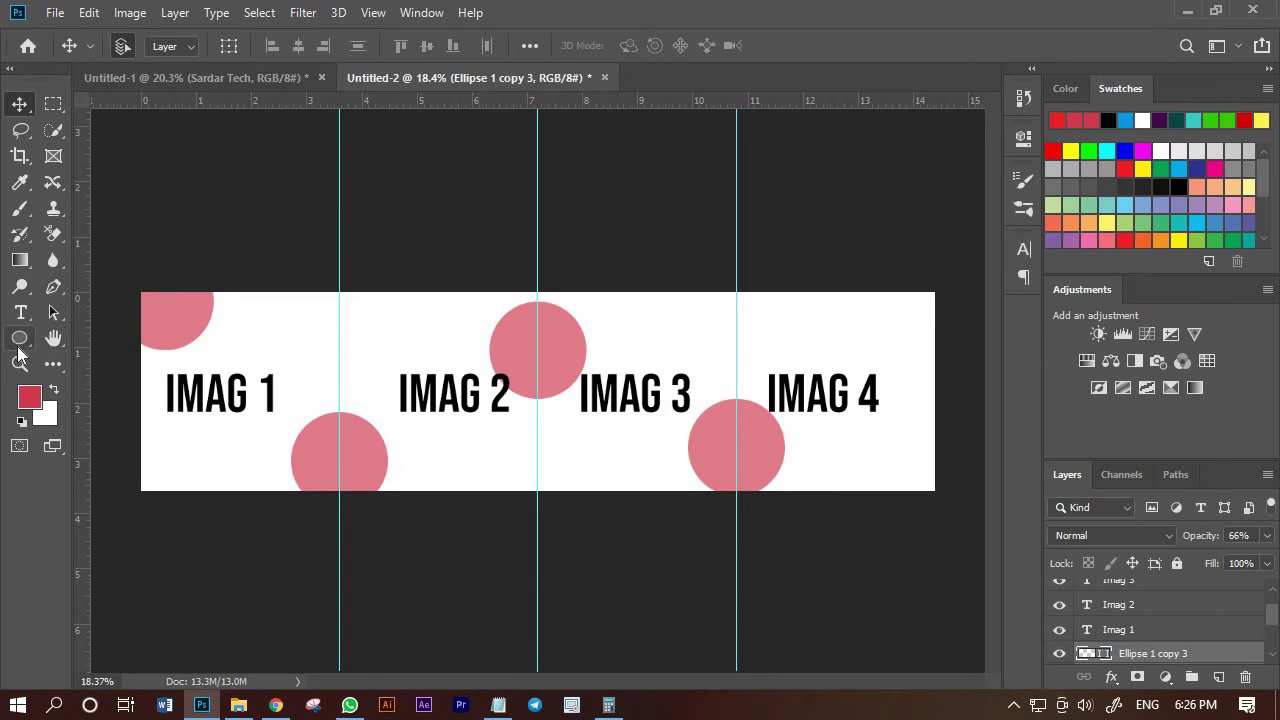
Draw a red rectangular bar about 4353 × 186 px across the full width of the canvas, below the labels
{"action": "left_click", "coordinate": [29, 340]}
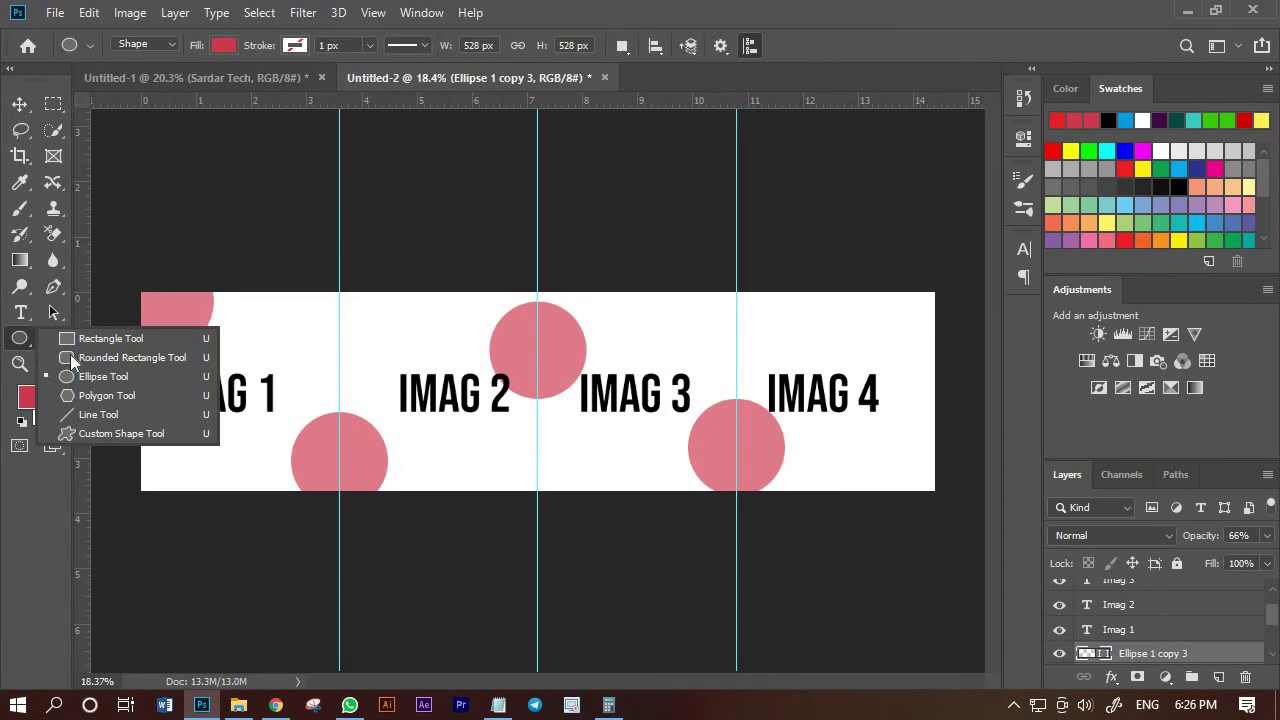
{"action": "left_click", "coordinate": [110, 338]}
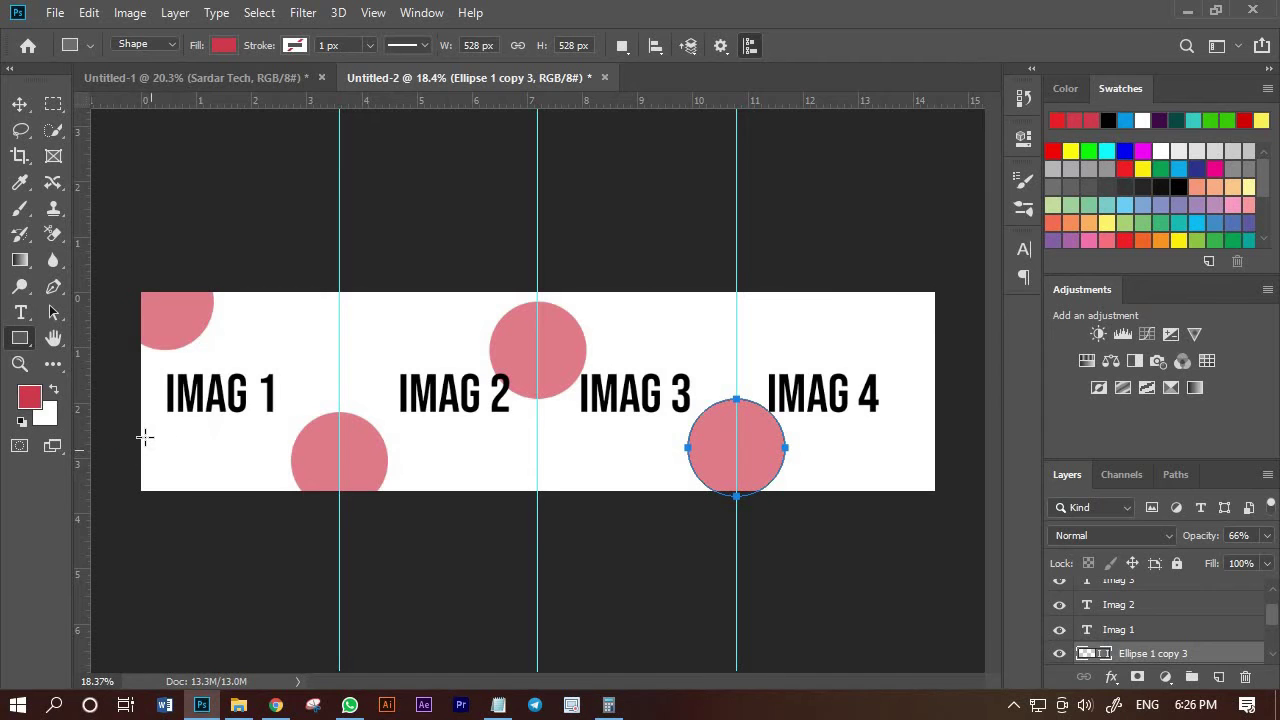
{"action": "left_click_drag", "start_coordinate": [141, 435], "coordinate": [938, 469]}
{"action": "left_click", "coordinate": [964, 131]}
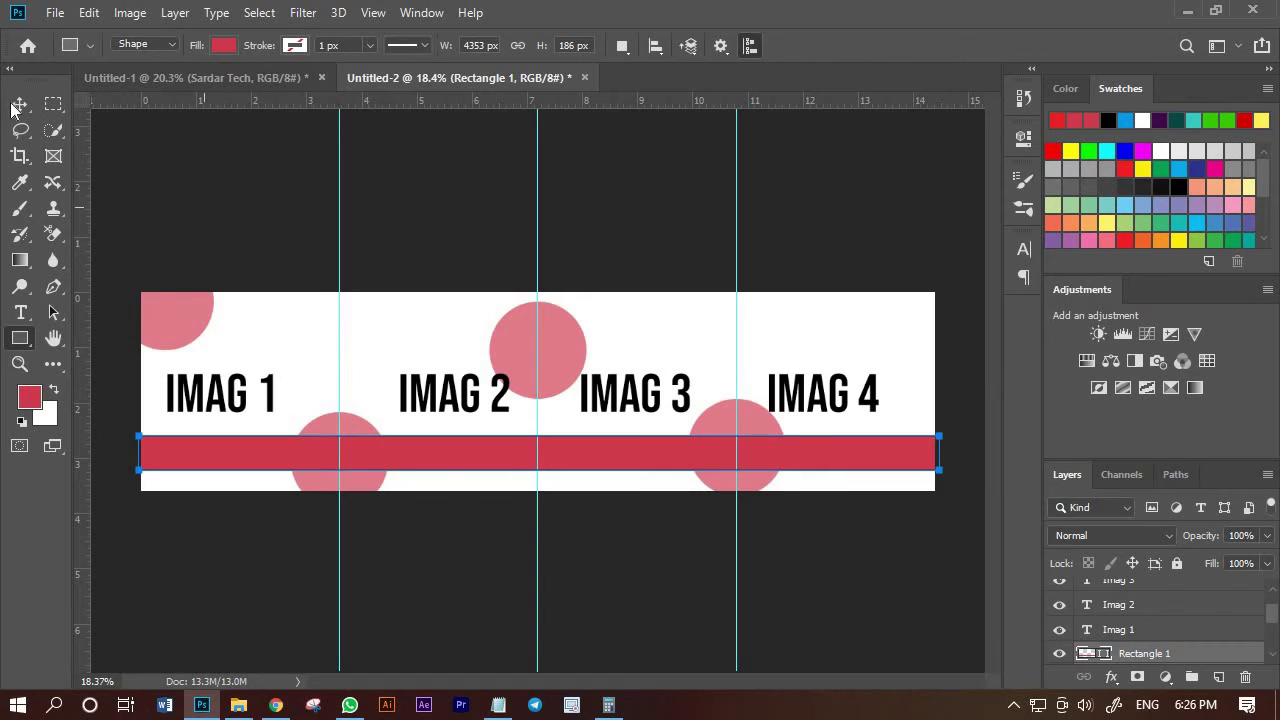
Stretch the bar to 105.67% width, rotate it to -16.93° and position it diagonally across all four slides
{"action": "key", "text": "v"}
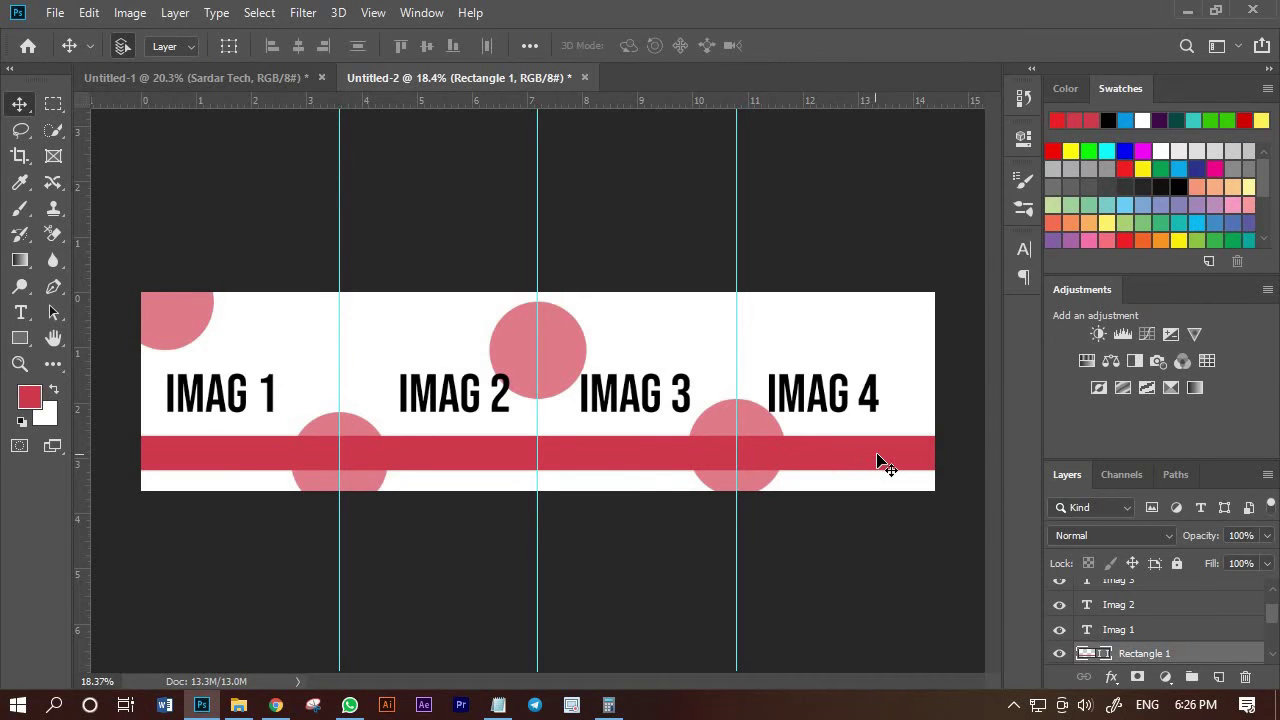
{"action": "key", "text": "ctrl+t"}
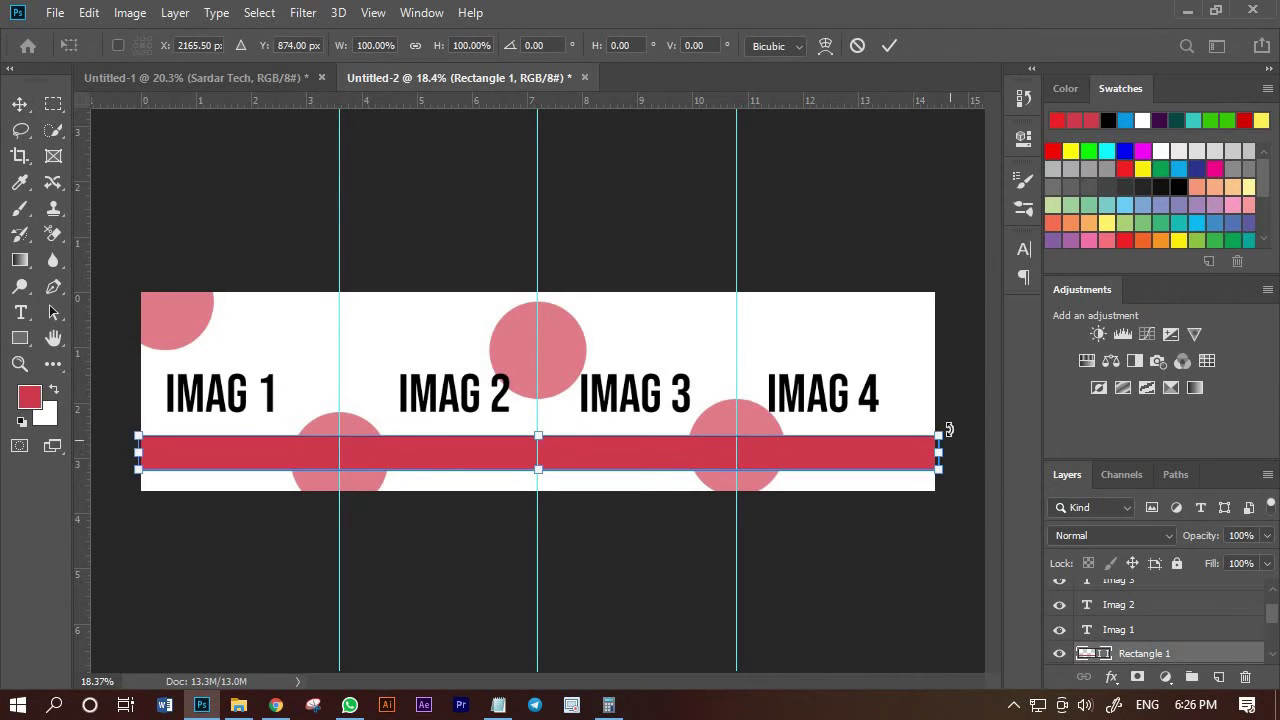
{"action": "left_click_drag", "start_coordinate": [951, 431], "coordinate": [1000, 287]}
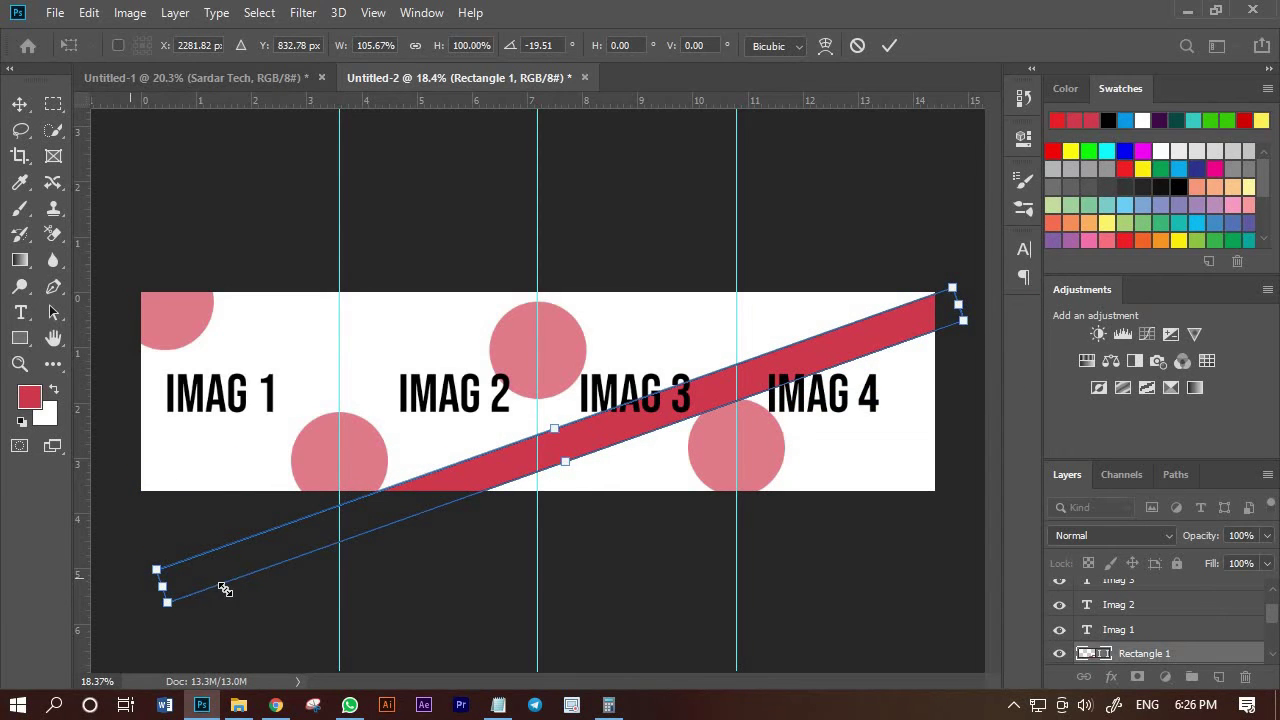
{"action": "left_click_drag", "start_coordinate": [376, 496], "coordinate": [327, 416]}
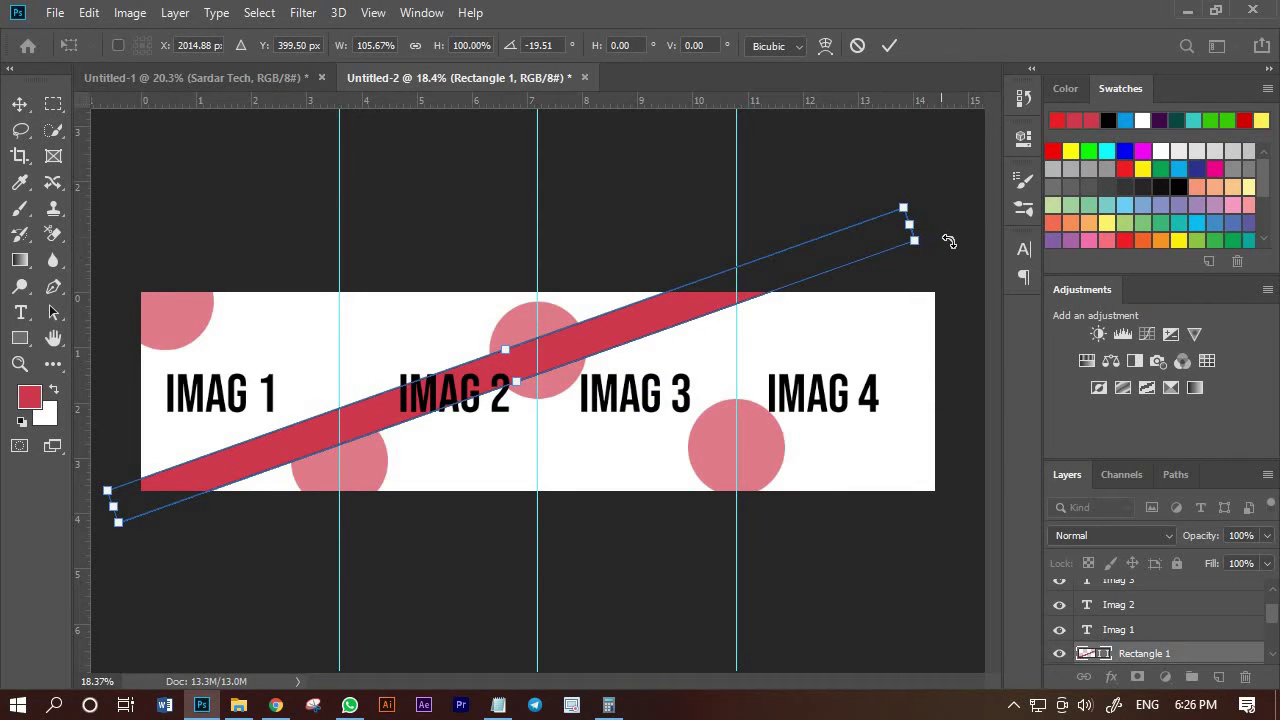
{"action": "left_click_drag", "start_coordinate": [949, 241], "coordinate": [958, 266]}
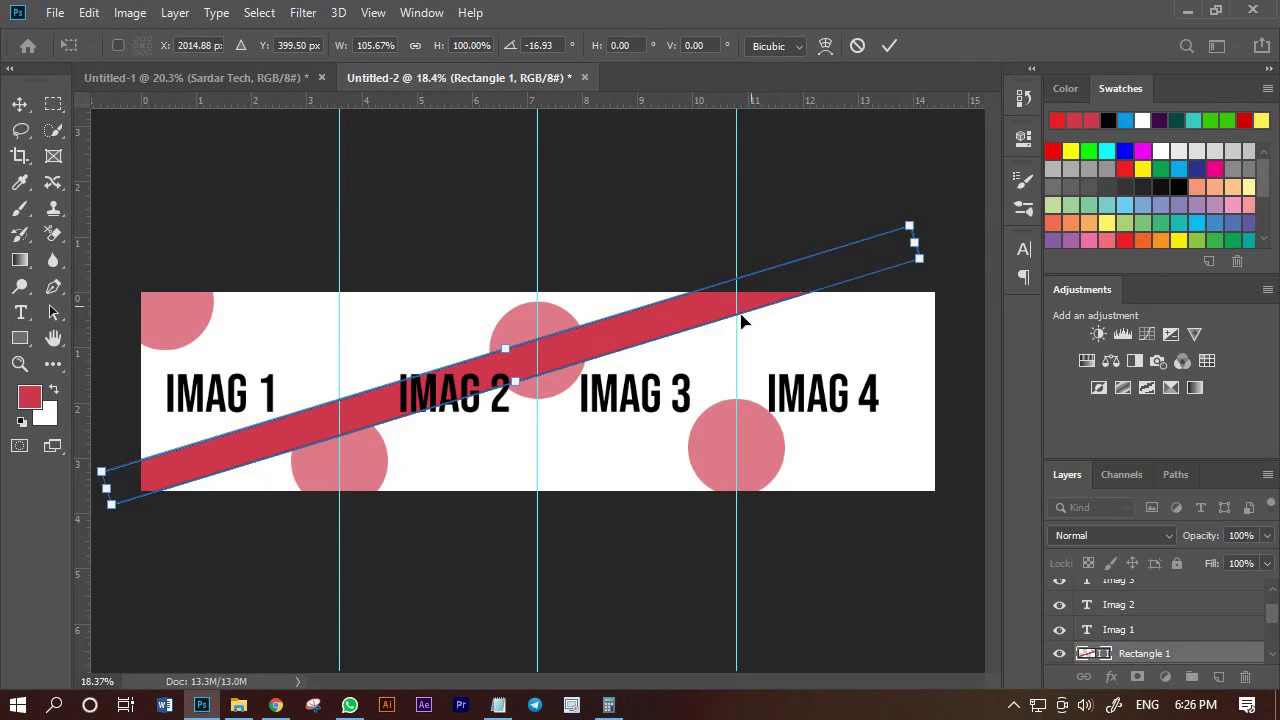
{"action": "left_click_drag", "start_coordinate": [741, 320], "coordinate": [756, 339]}
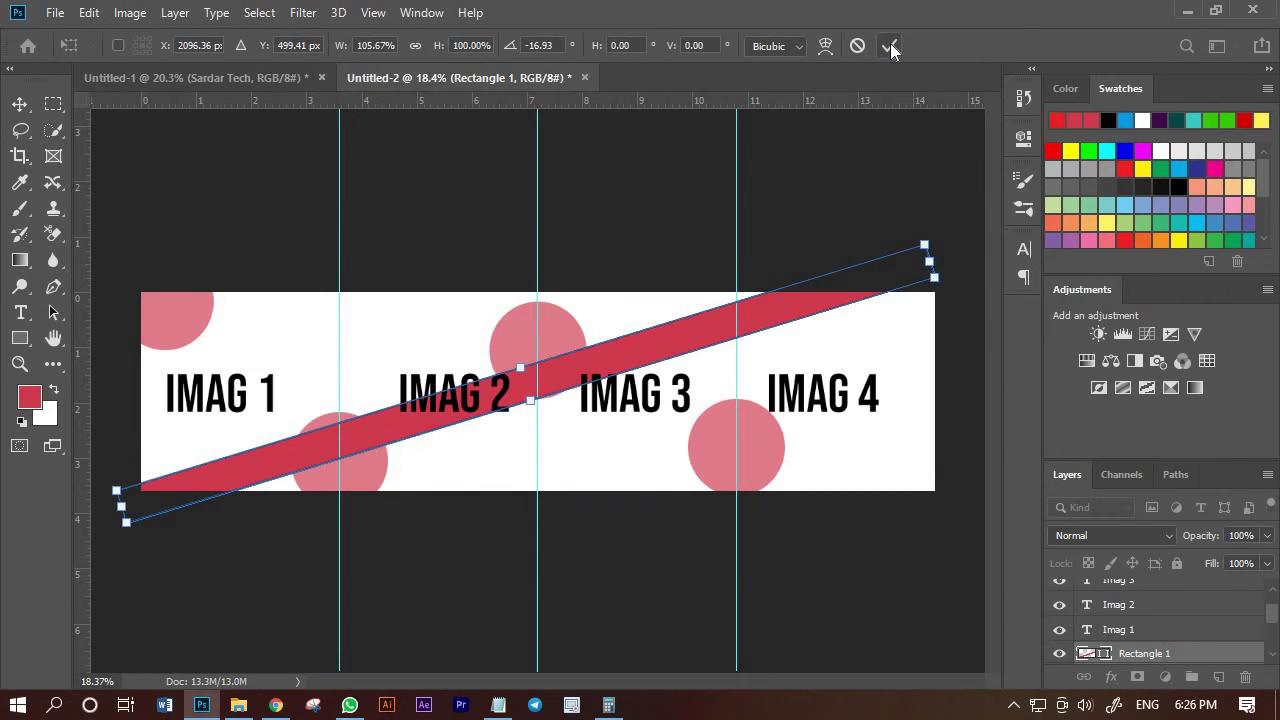
{"action": "left_click", "coordinate": [890, 46]}
Fill the diagonal bar with blue and set its opacity to 20%
{"action": "left_click", "coordinate": [1130, 120]}
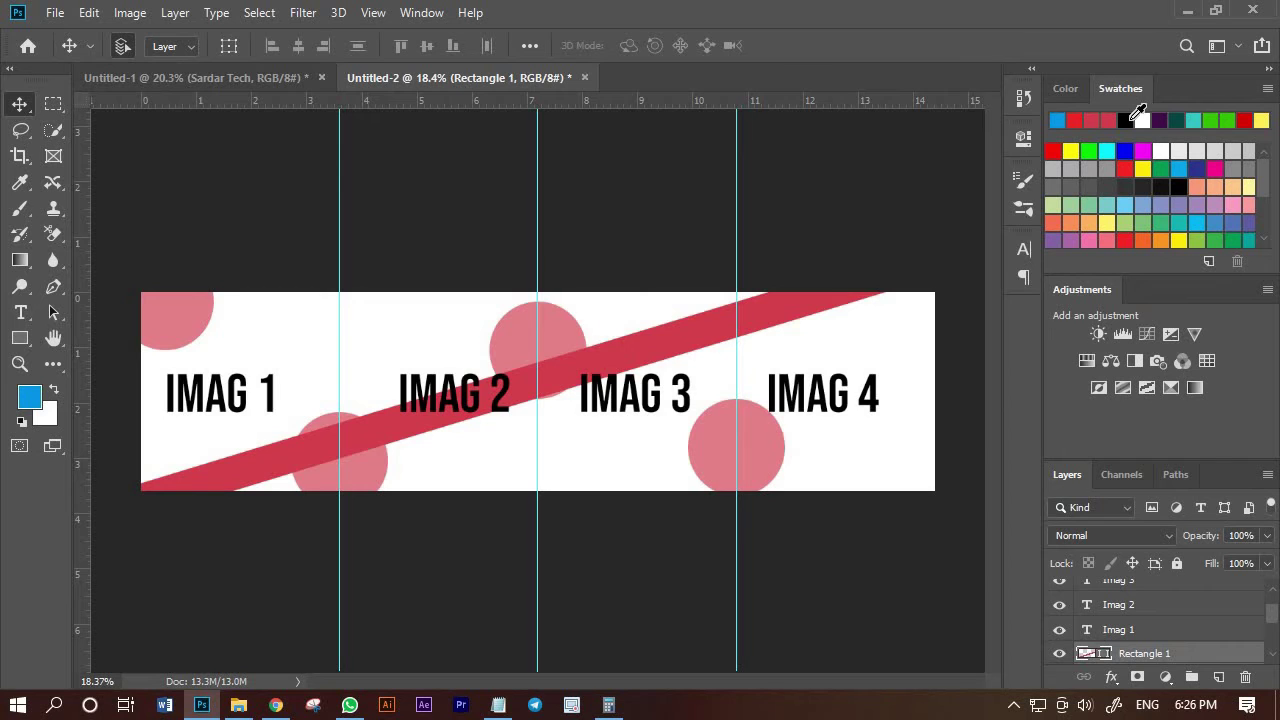
{"action": "key", "text": "alt+BackSpace"}
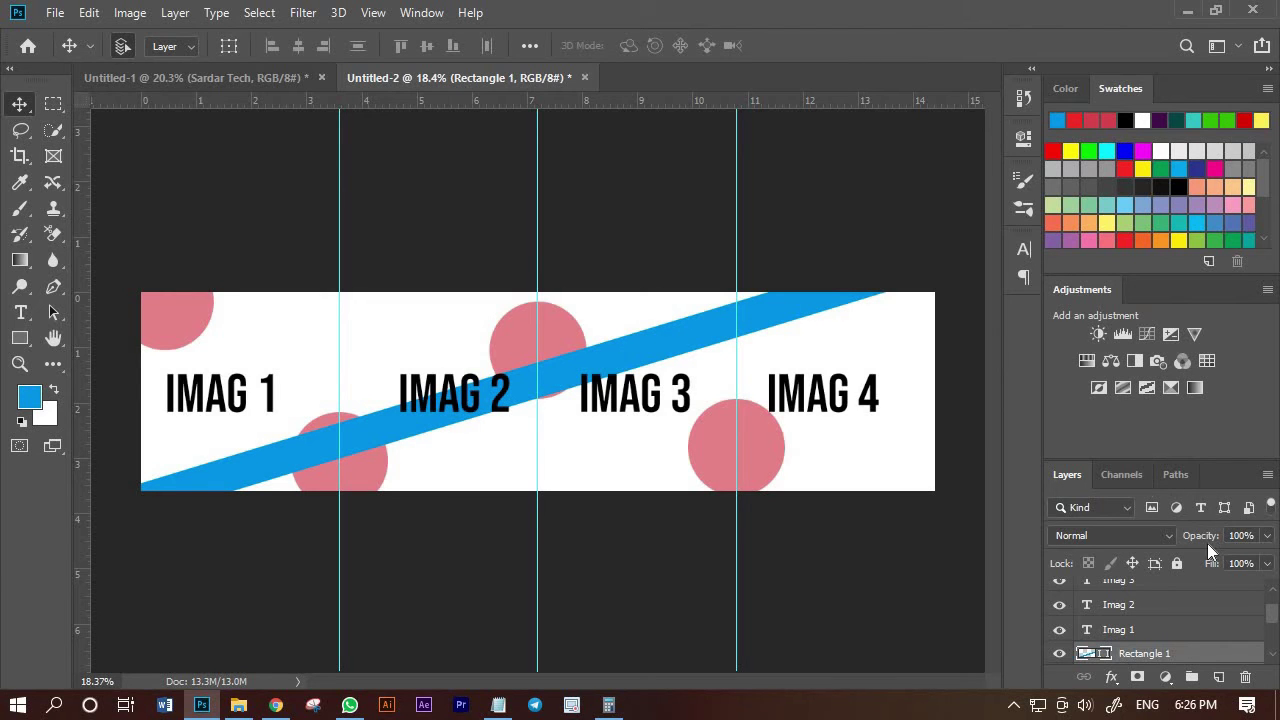
{"action": "left_click_drag", "start_coordinate": [1153, 540], "coordinate": [1129, 537]}
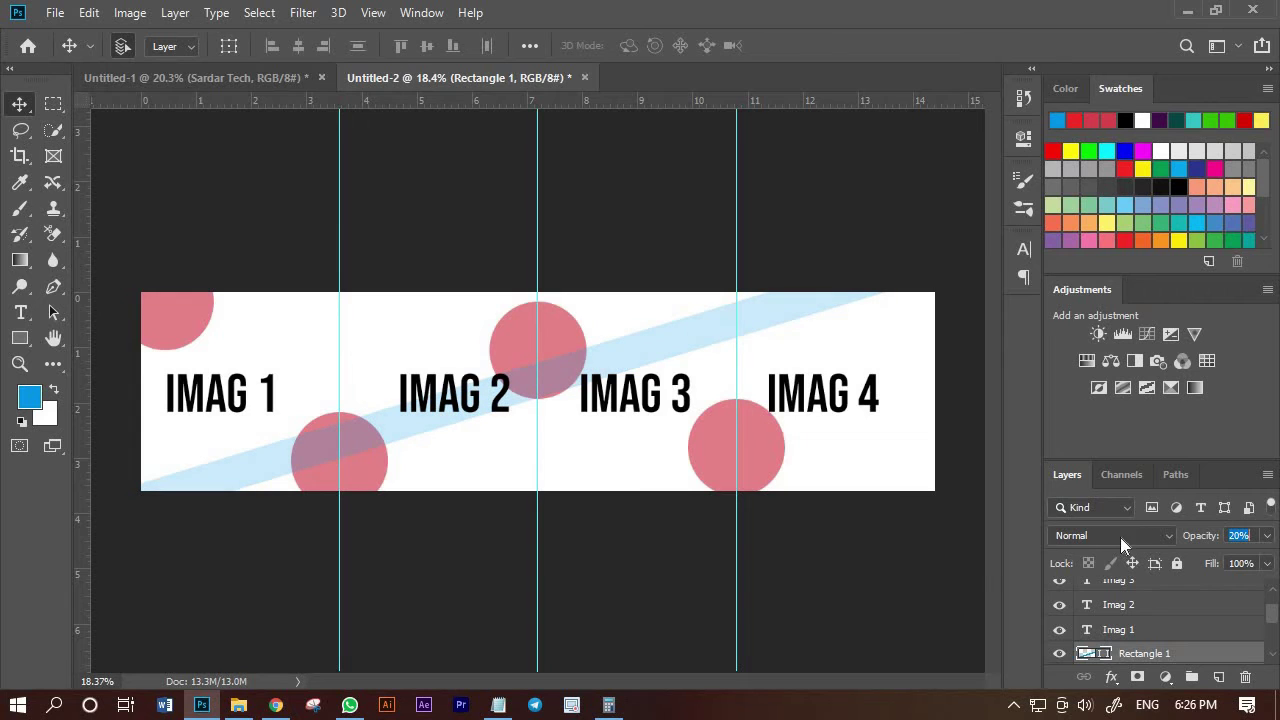
{"action": "key", "text": "Return"}
{"action": "key", "text": "z"}
{"action": "scroll", "coordinate": [494, 436], "scroll_direction": "up", "scroll_amount": 5}
{"action": "scroll", "coordinate": [400, 363], "scroll_direction": "down", "scroll_amount": 6}
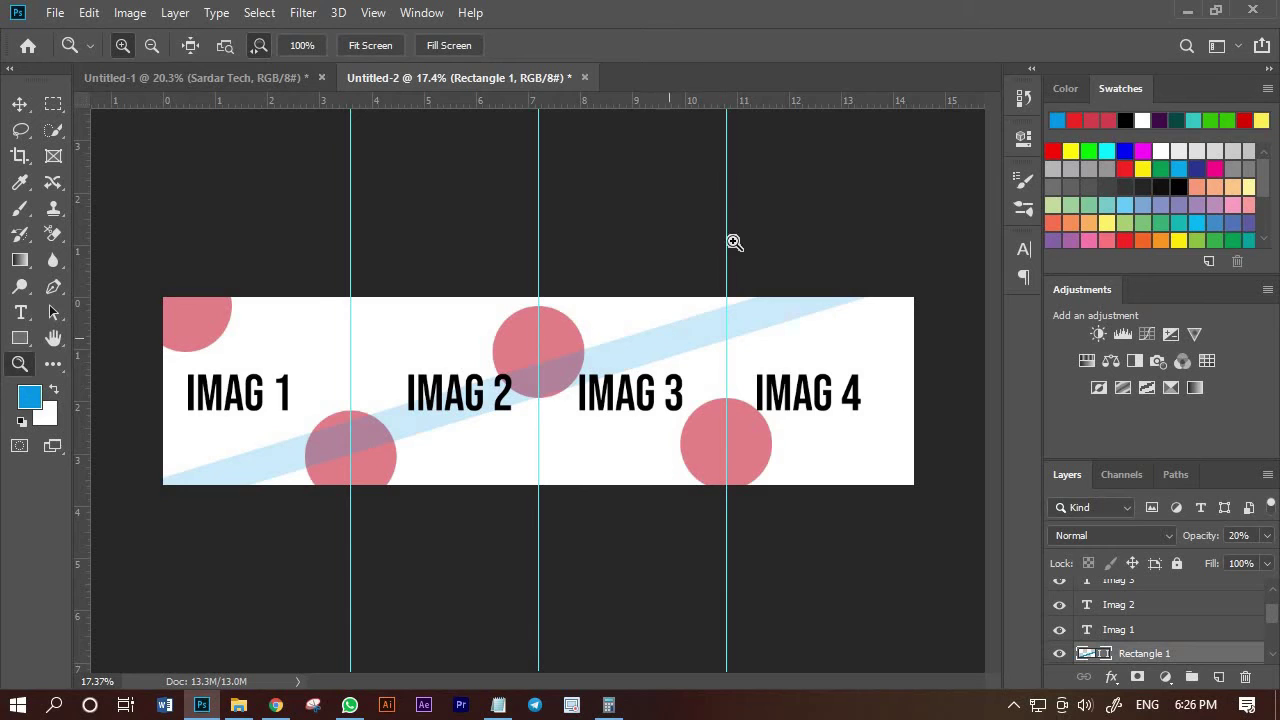
{"action": "key", "text": "v"}
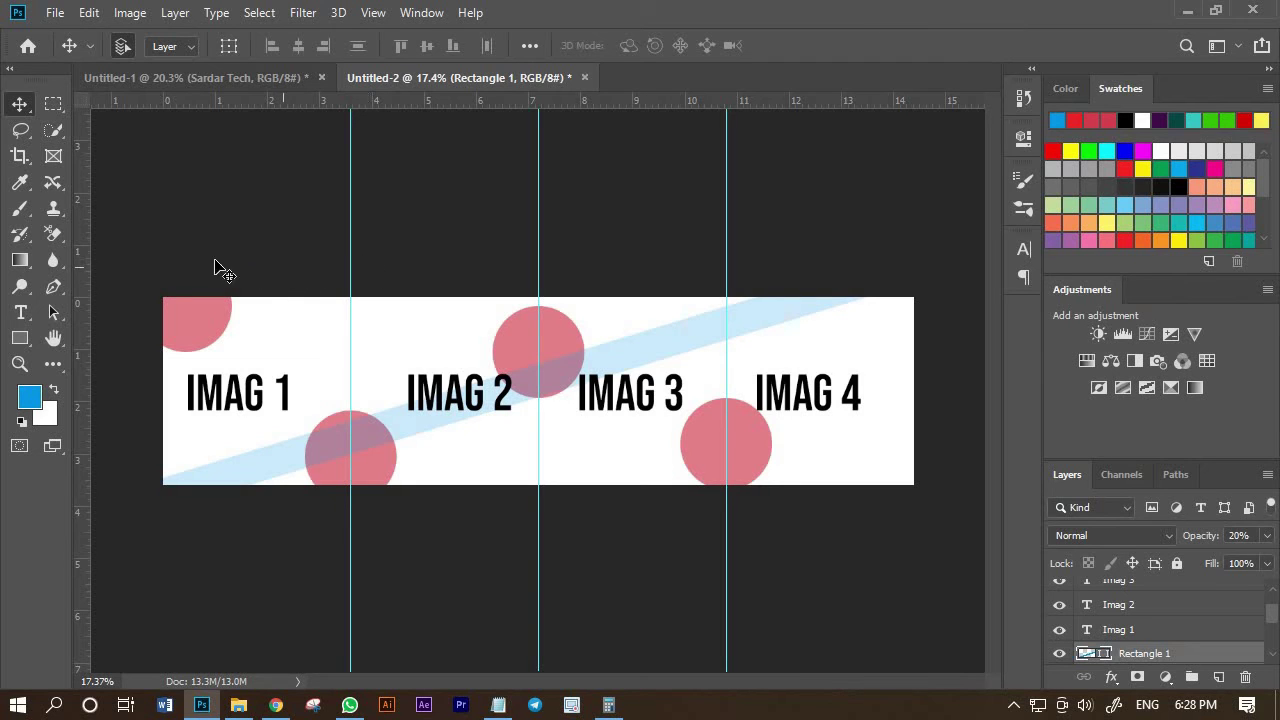
Select the Background layer and divide the canvas into four slices from the guides using the Slice tool
{"action": "left_click", "coordinate": [20, 155]}
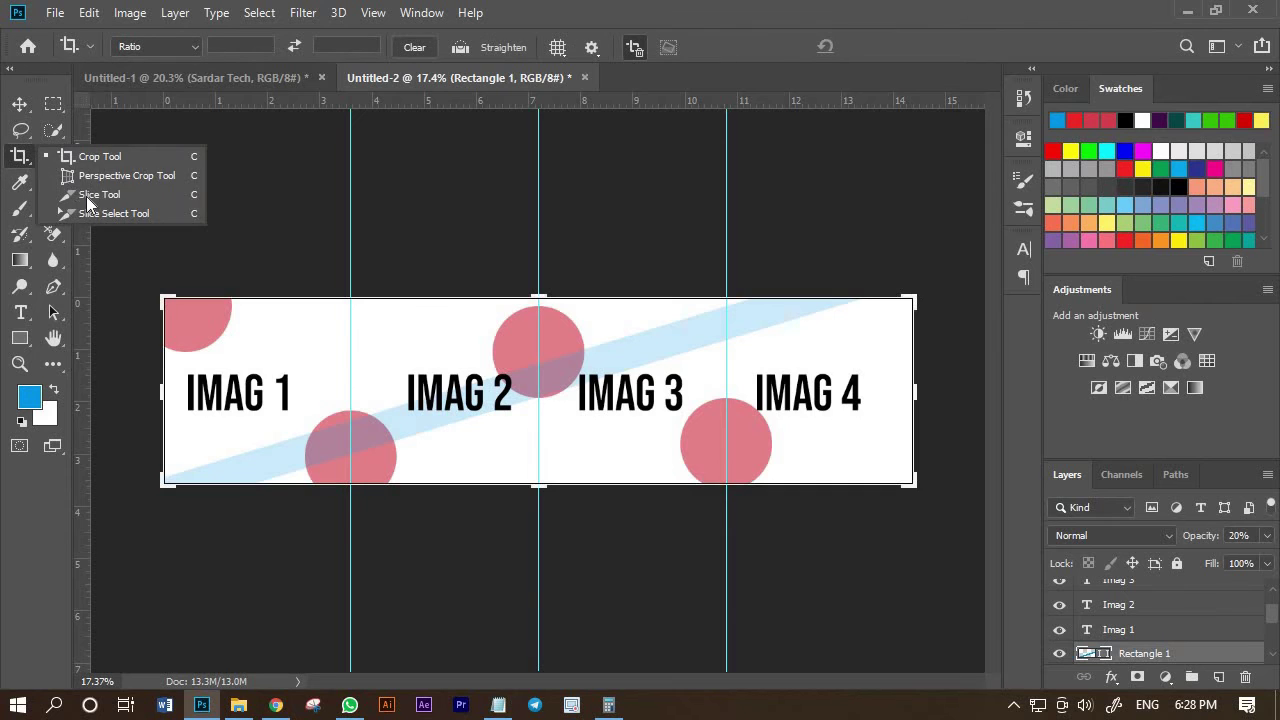
{"action": "left_click", "coordinate": [92, 195]}
{"action": "left_click", "coordinate": [1150, 609]}
{"action": "left_click", "coordinate": [1150, 653]}
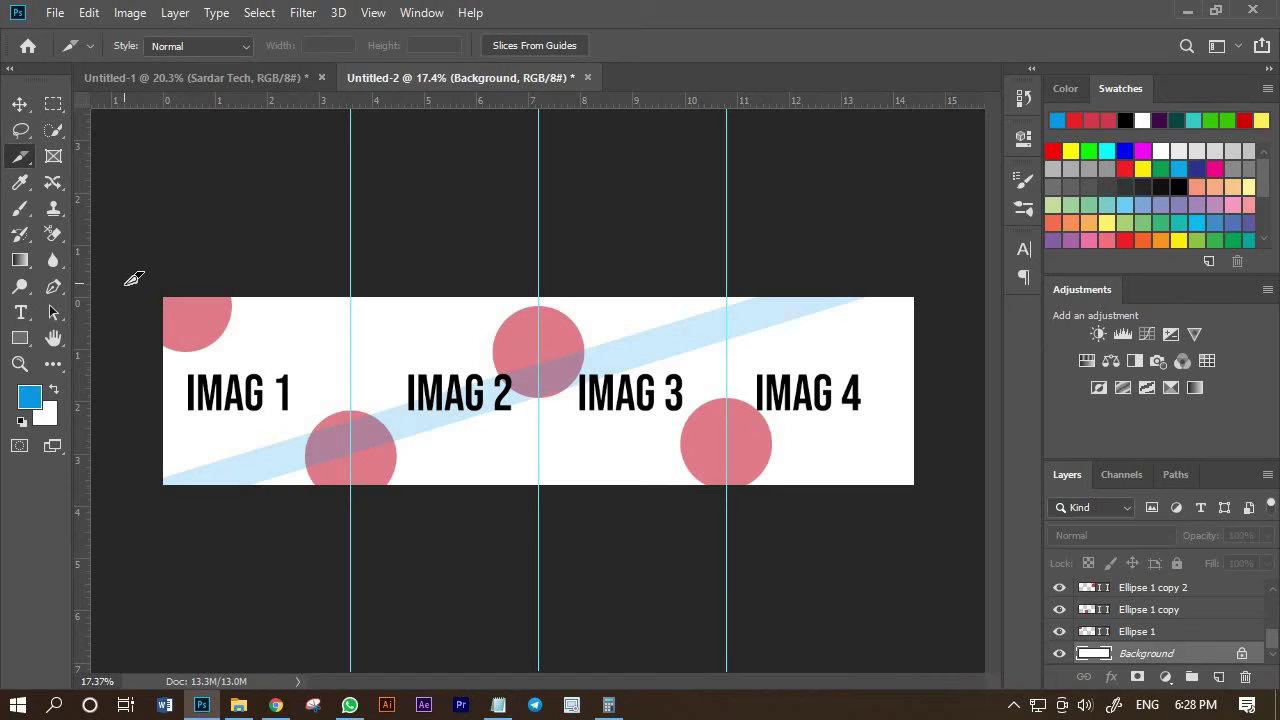
{"action": "left_click", "coordinate": [523, 46]}
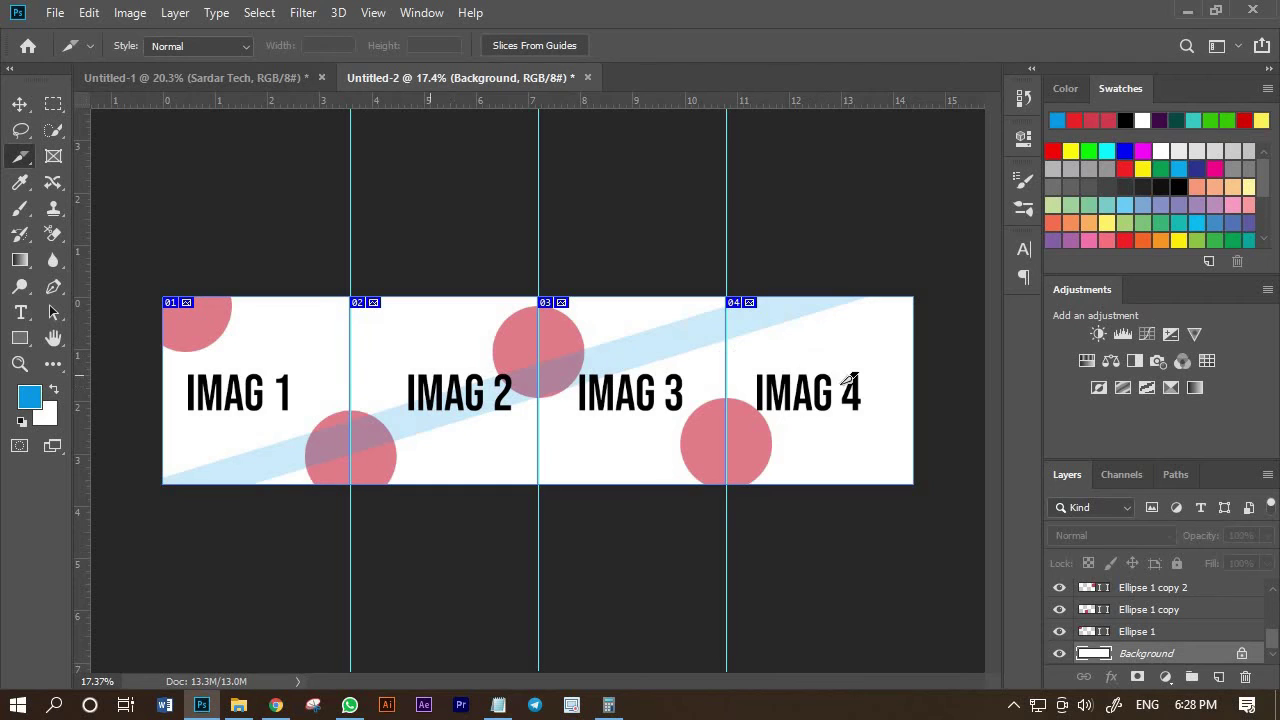
Open the sliced canvas in Save for Web (Legacy), keeping the JPEG format at High quality
{"action": "left_click", "coordinate": [22, 105]}
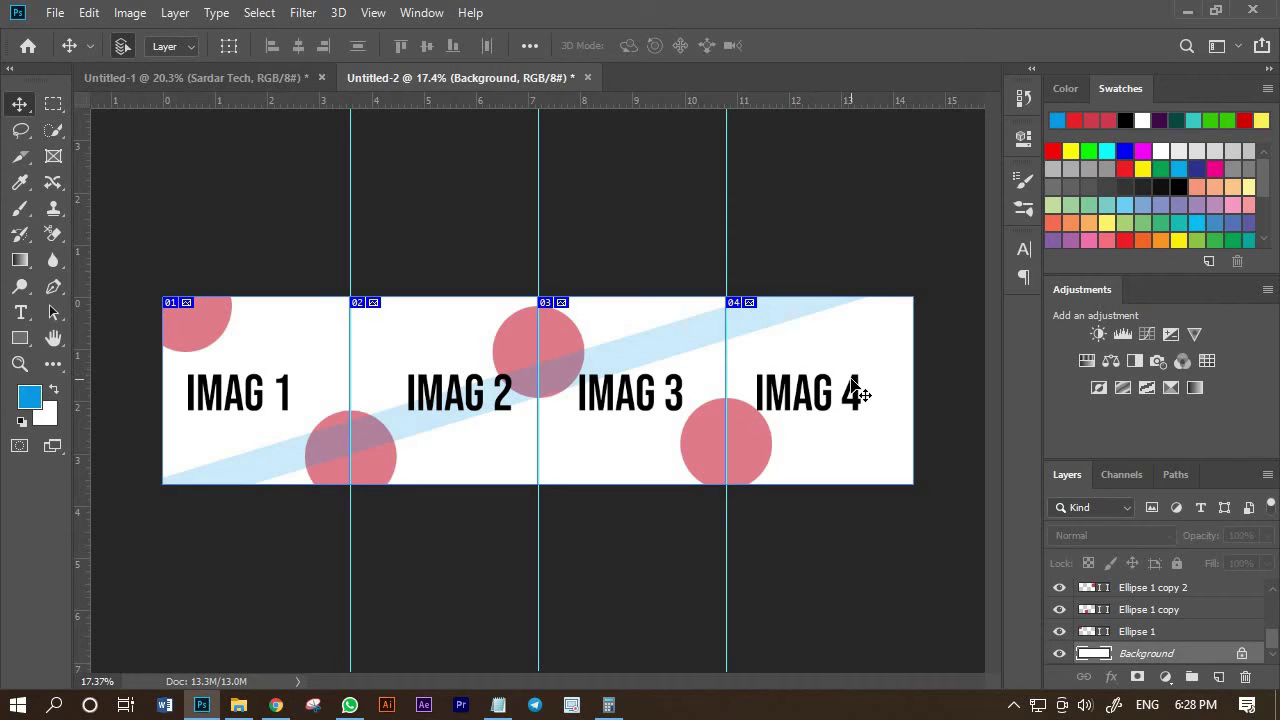
{"action": "left_click", "coordinate": [55, 13]}
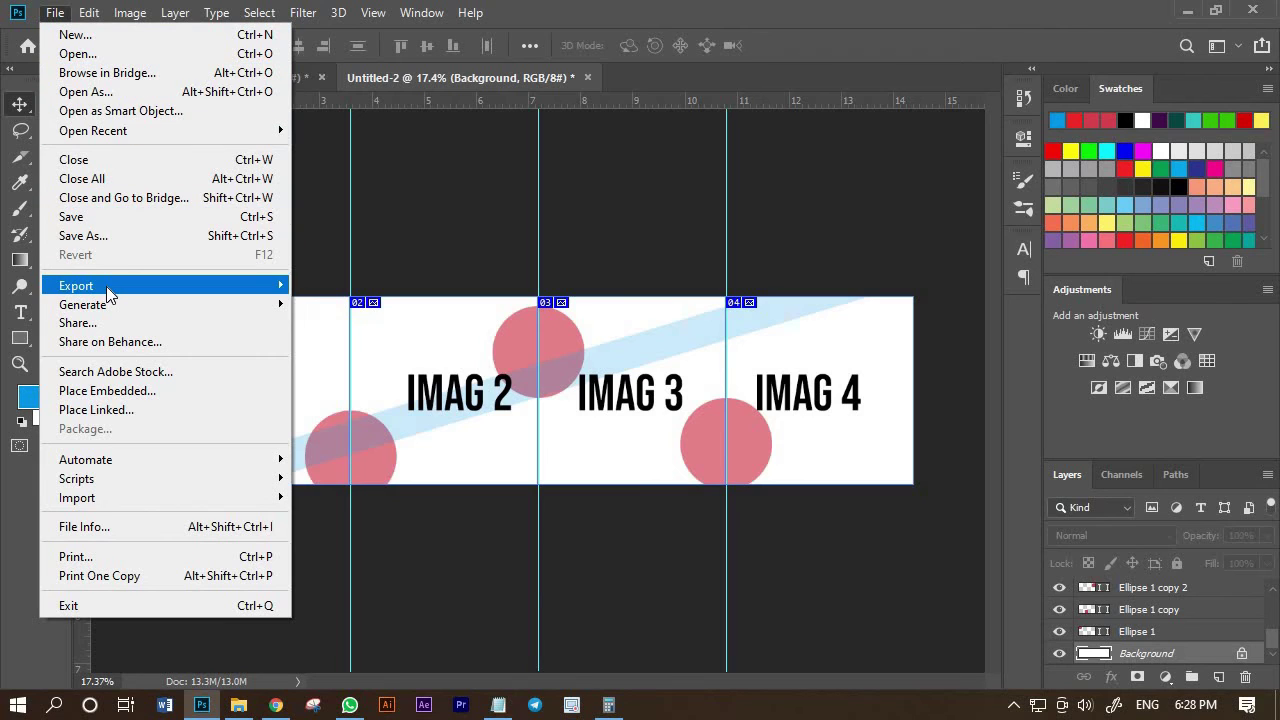
{"action": "mouse_move", "coordinate": [106, 286]}
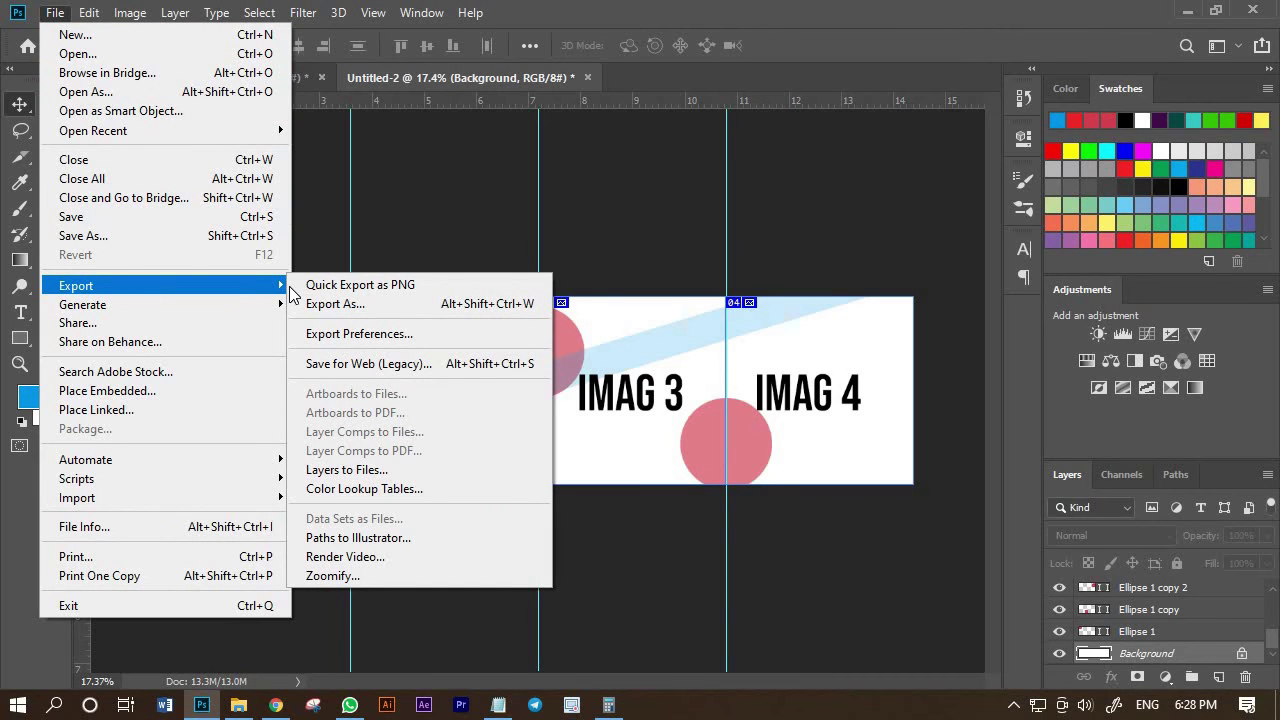
{"action": "left_click", "coordinate": [372, 364]}
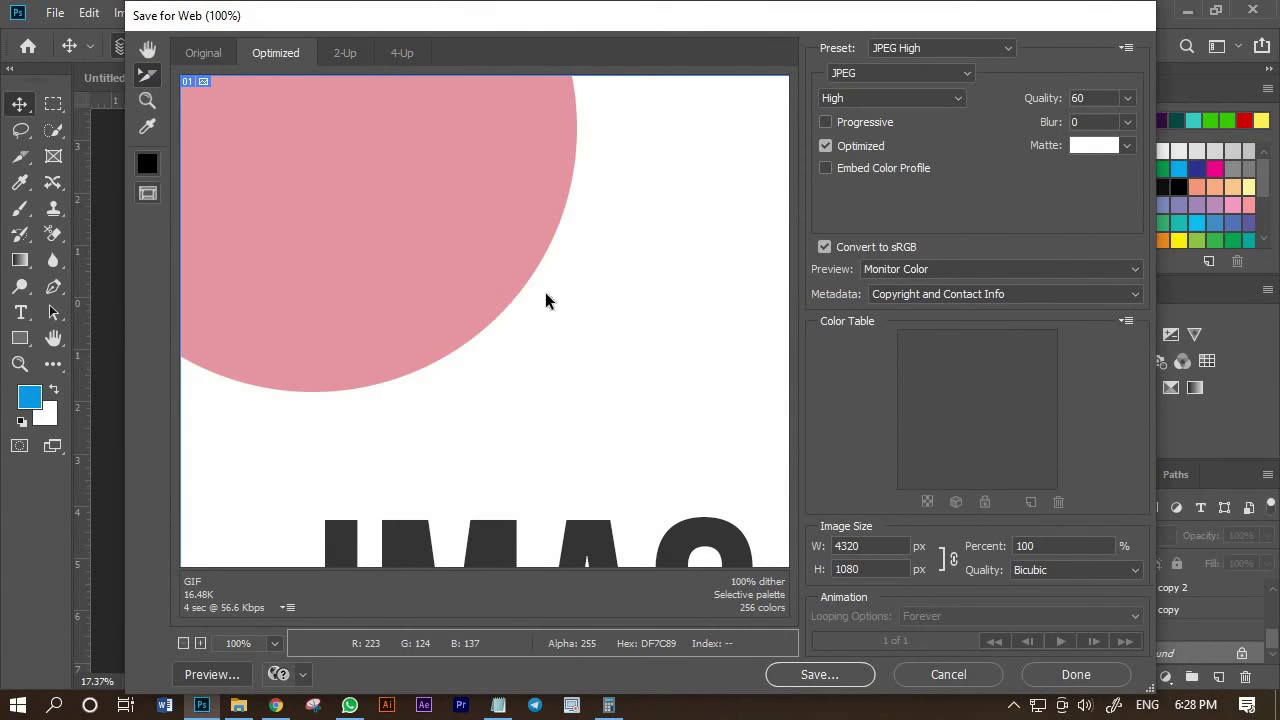
{"action": "left_click", "coordinate": [960, 78]}
{"action": "left_click", "coordinate": [960, 78]}
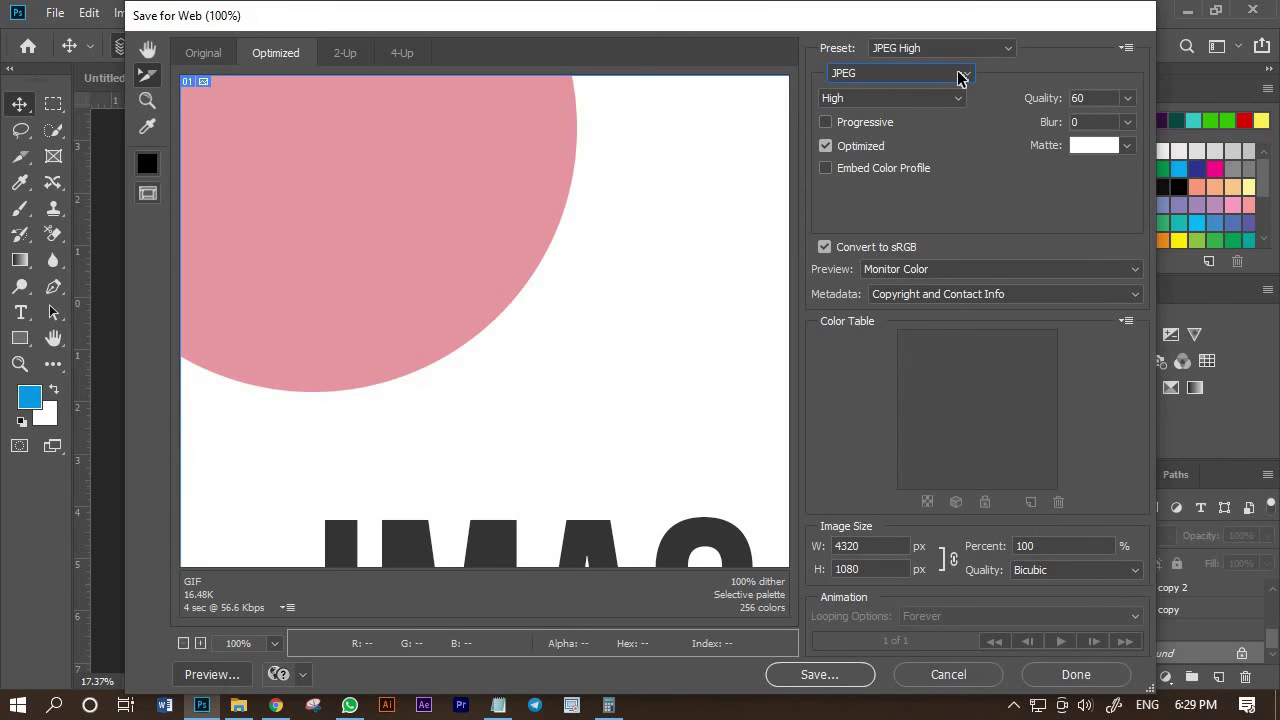
{"action": "key", "text": "Tab"}
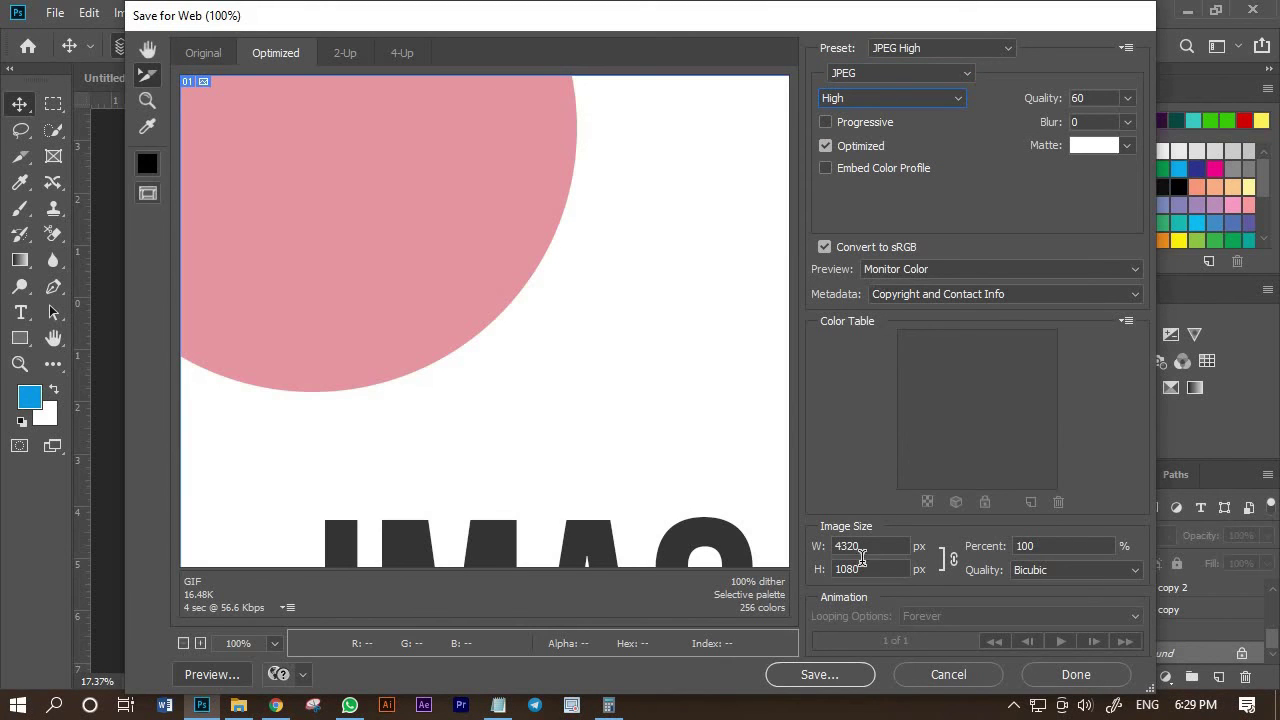
Start saving the optimized images, create a Desktop folder named "insta gram seamless" and open it as the destination
{"action": "left_click", "coordinate": [818, 675]}
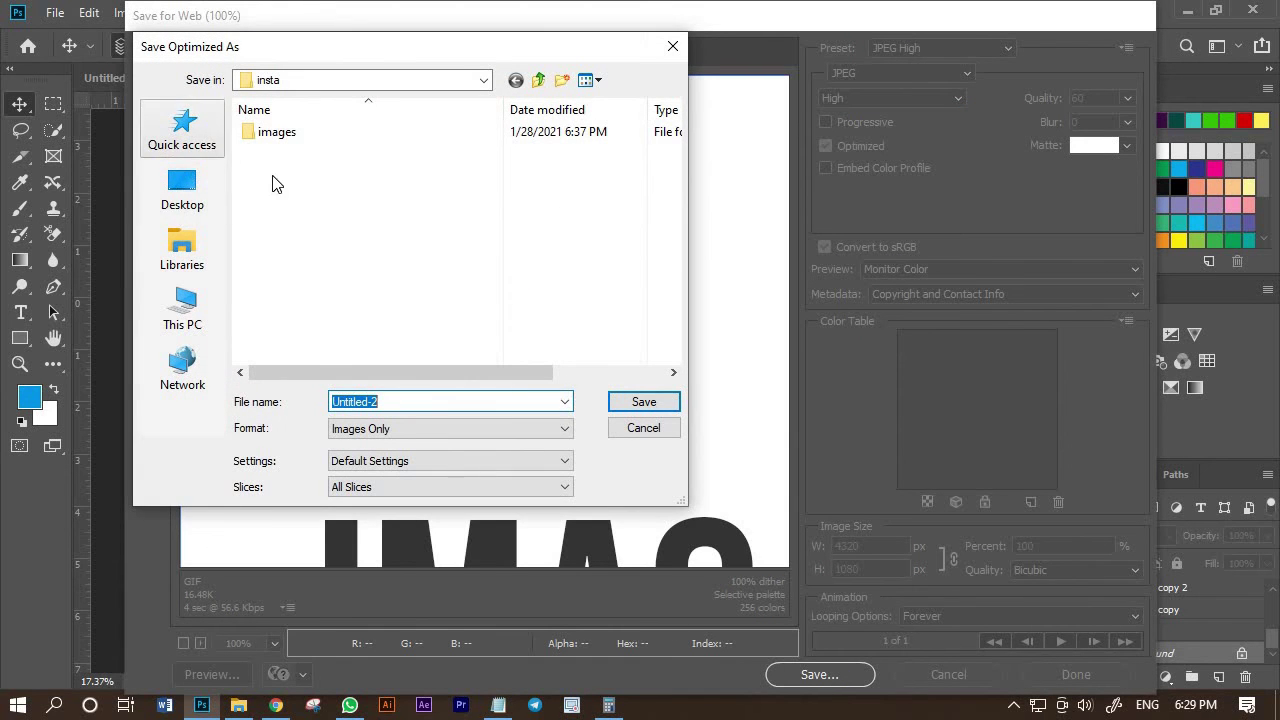
{"action": "left_click", "coordinate": [183, 188]}
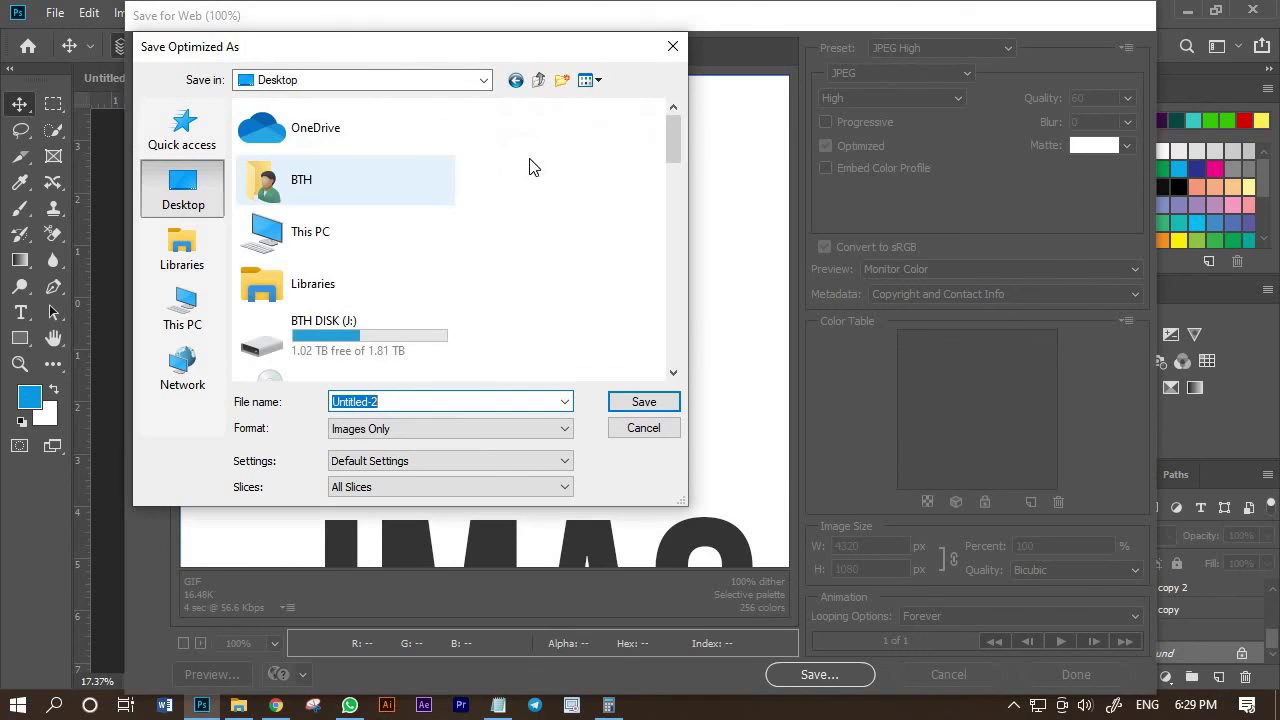
{"action": "right_click", "coordinate": [550, 182]}
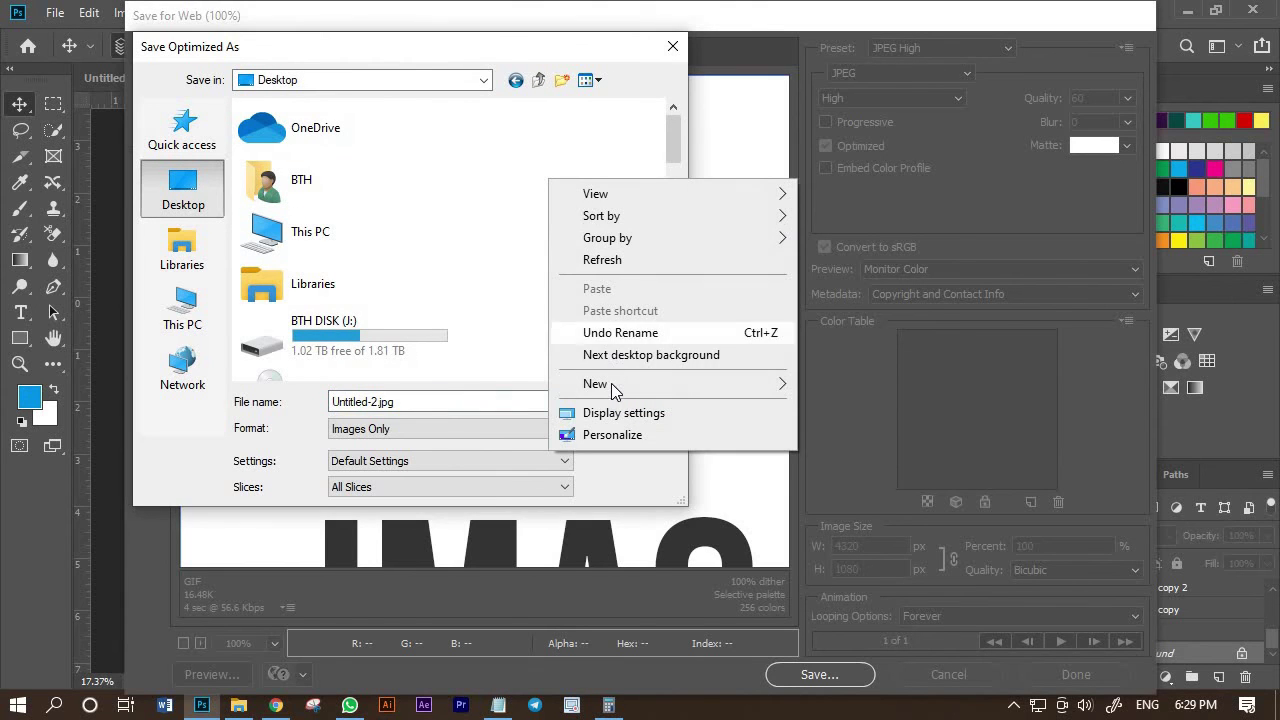
{"action": "mouse_move", "coordinate": [755, 390]}
{"action": "left_click", "coordinate": [840, 385]}
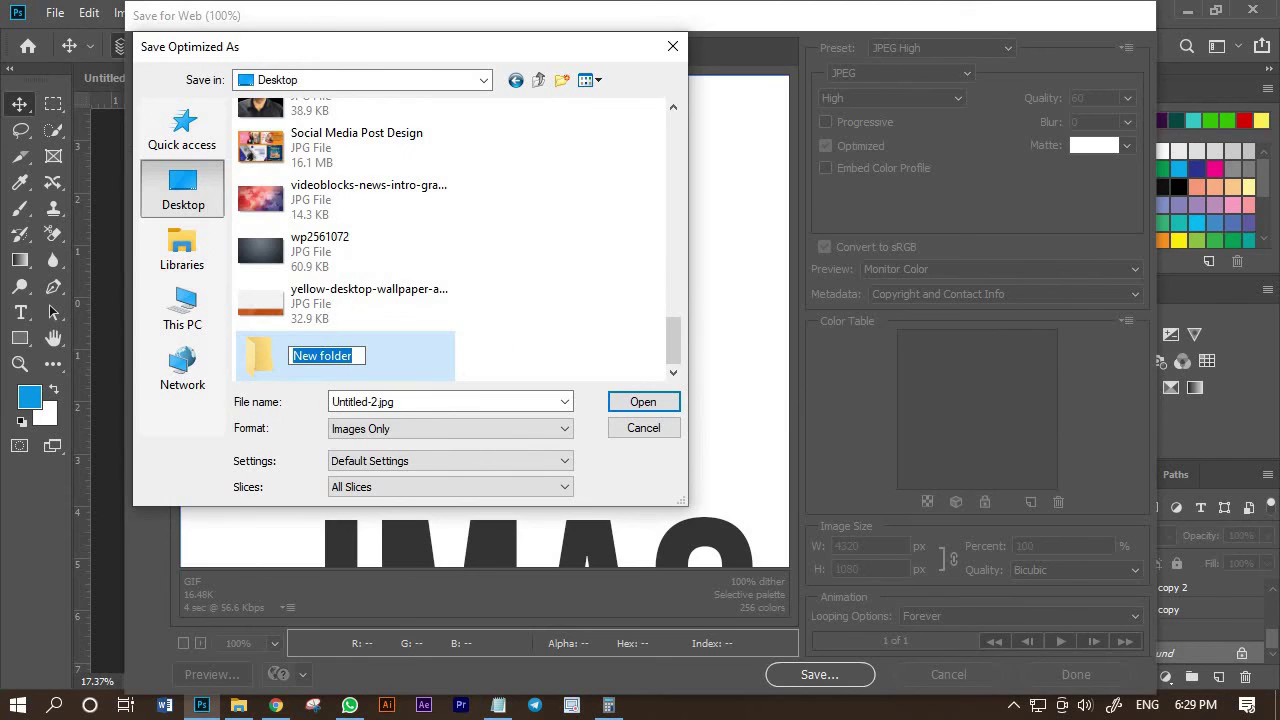
{"action": "type", "text": "insta "}
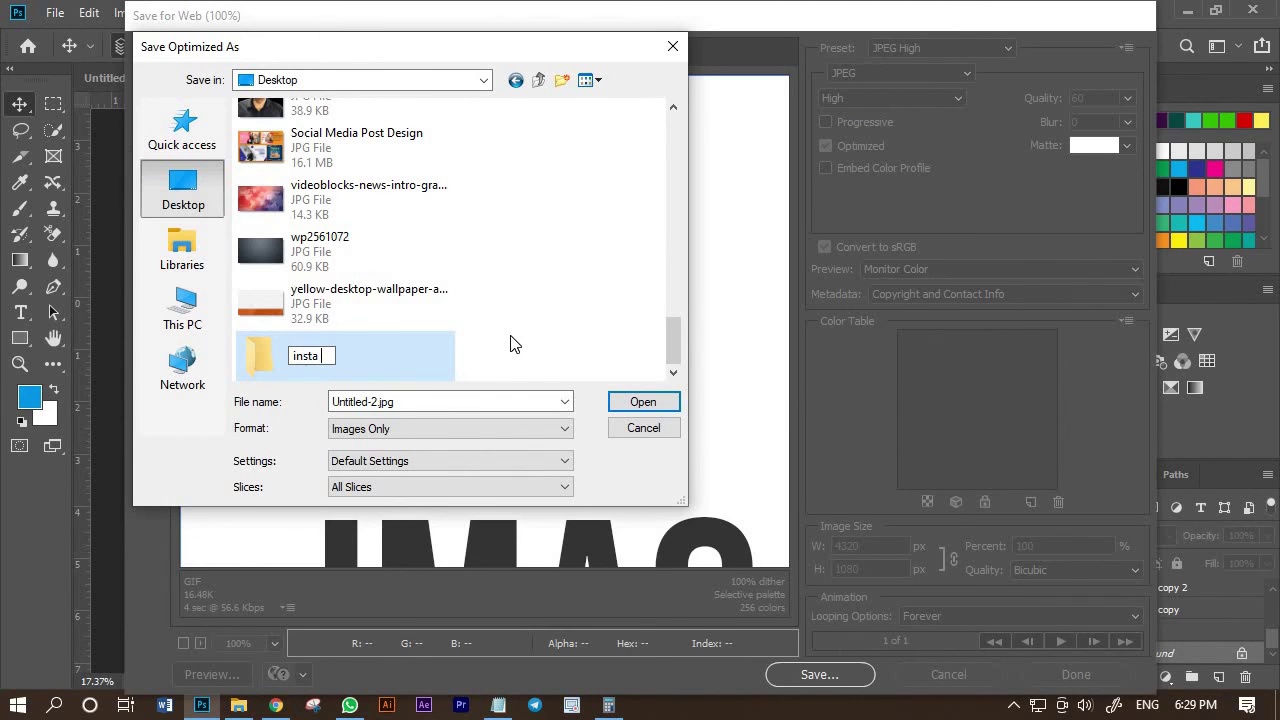
{"action": "type", "text": "gram seamle"}
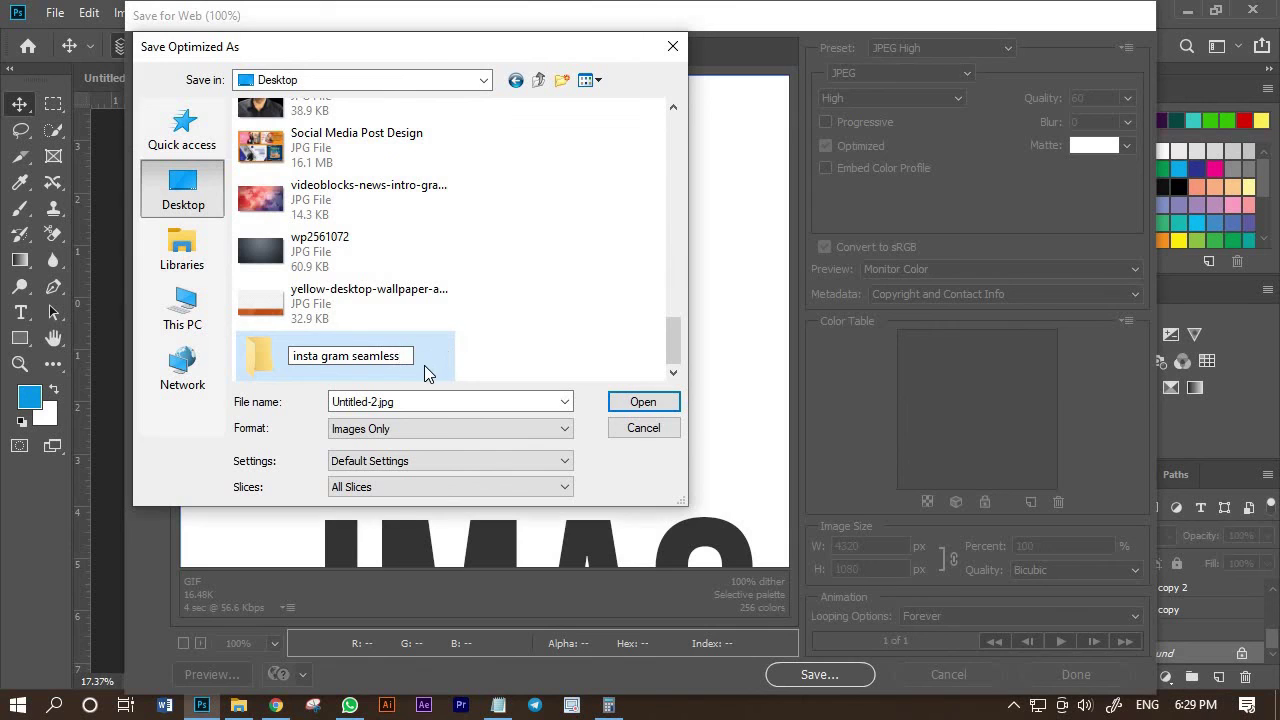
{"action": "type", "text": "ss"}
{"action": "key", "text": "Return"}
{"action": "key", "text": "Return"}
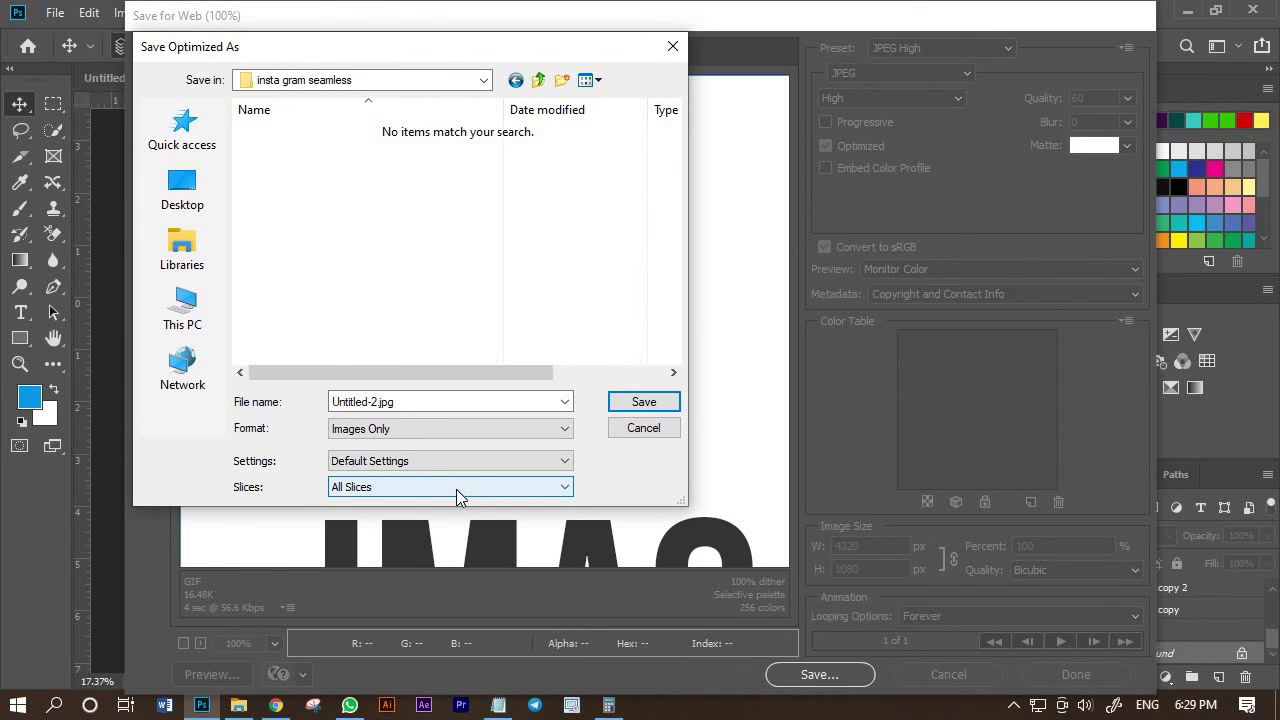
Save the export with All Slices as images only, keeping the file name Untitled-2.jpg
{"action": "left_click", "coordinate": [495, 487]}
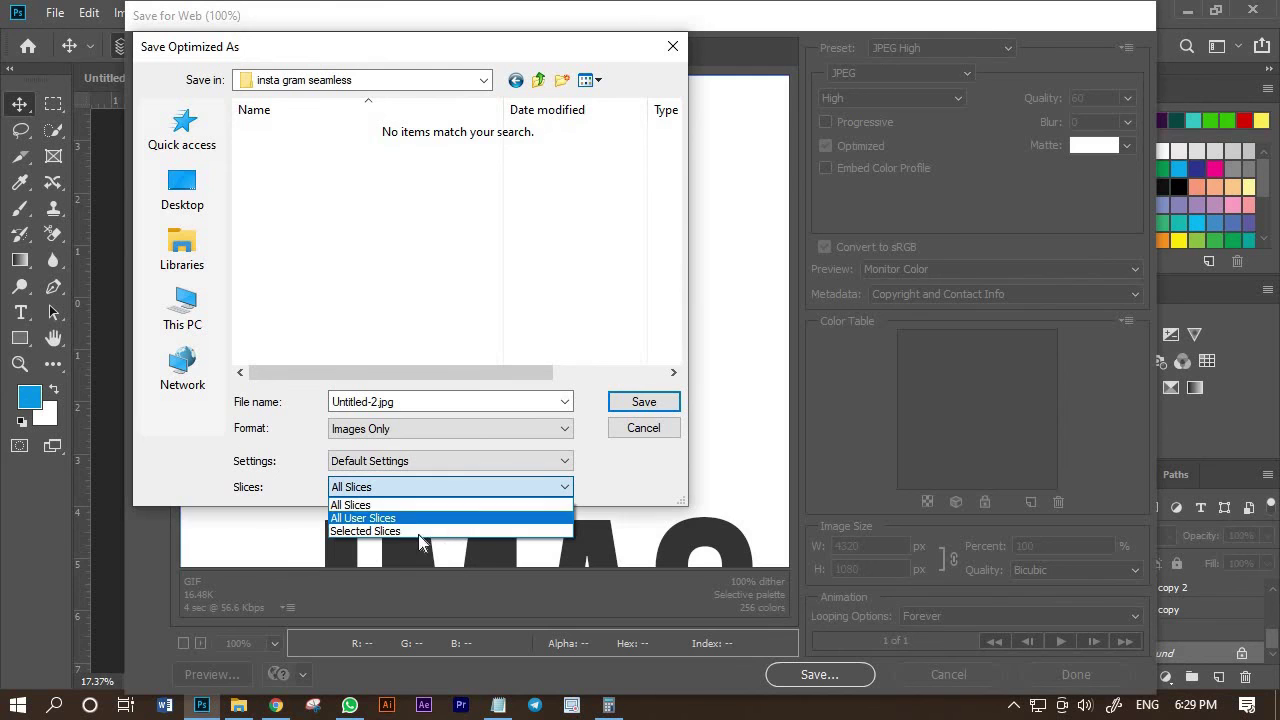
{"action": "left_click", "coordinate": [414, 507]}
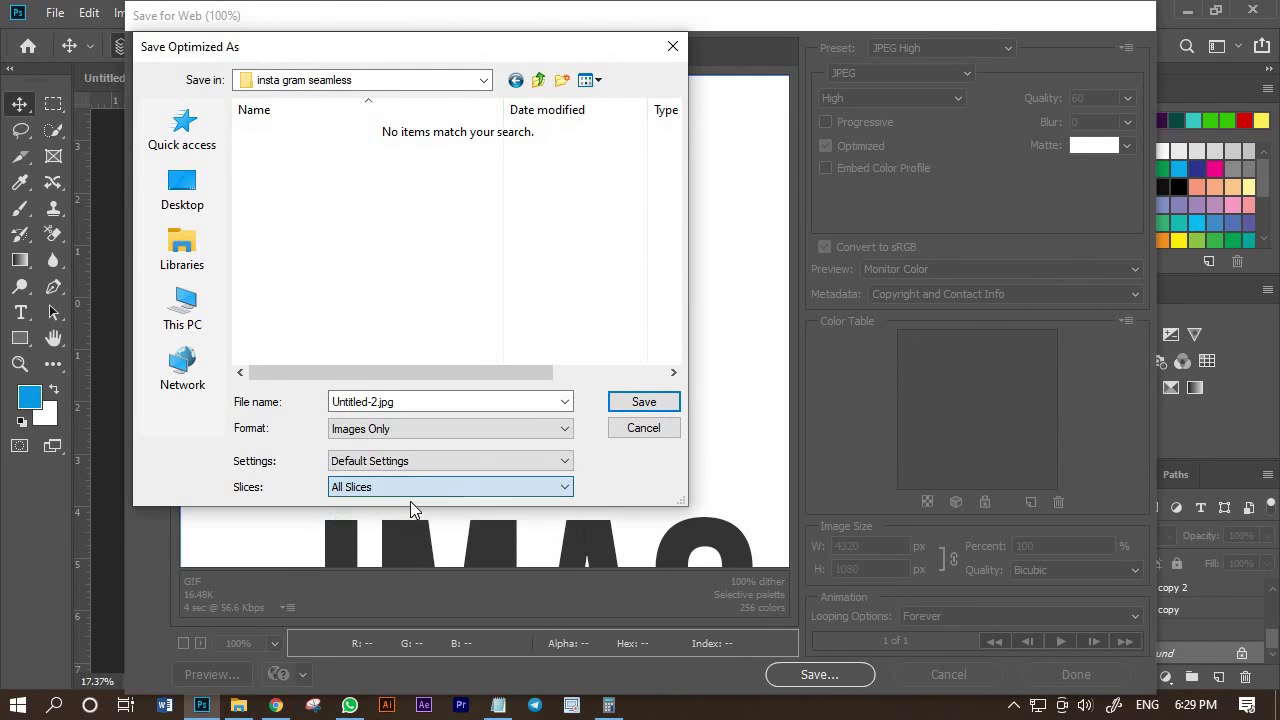
{"action": "left_click", "coordinate": [644, 403]}
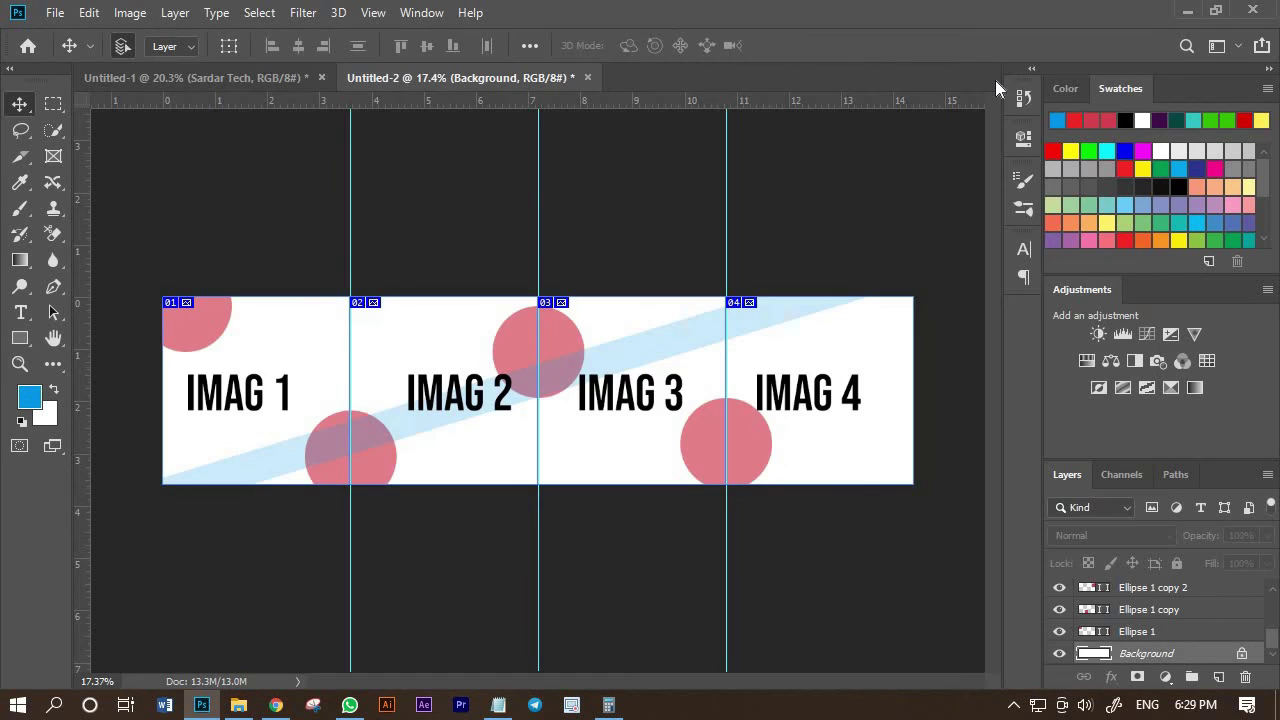
Switch to File Explorer and view the four exported slice images one by one from the images folder
{"action": "left_click", "coordinate": [1185, 14]}
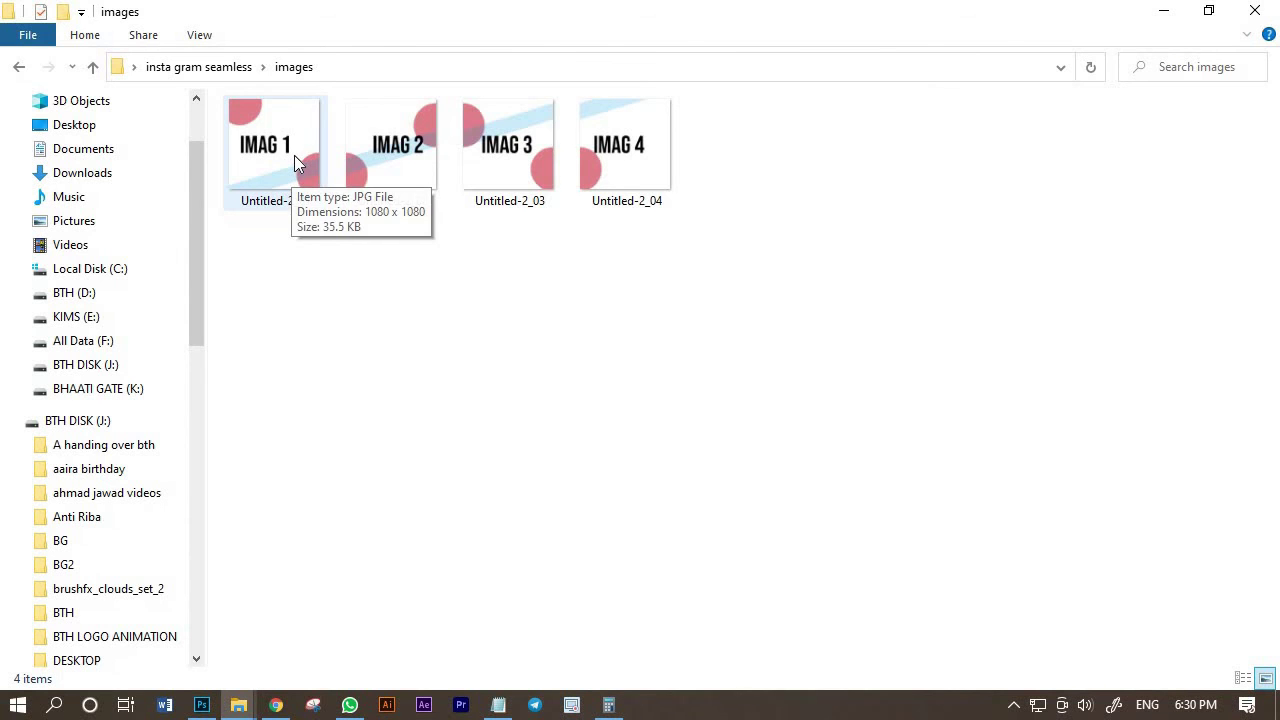
{"action": "left_click", "coordinate": [293, 154]}
{"action": "key", "text": "Return"}
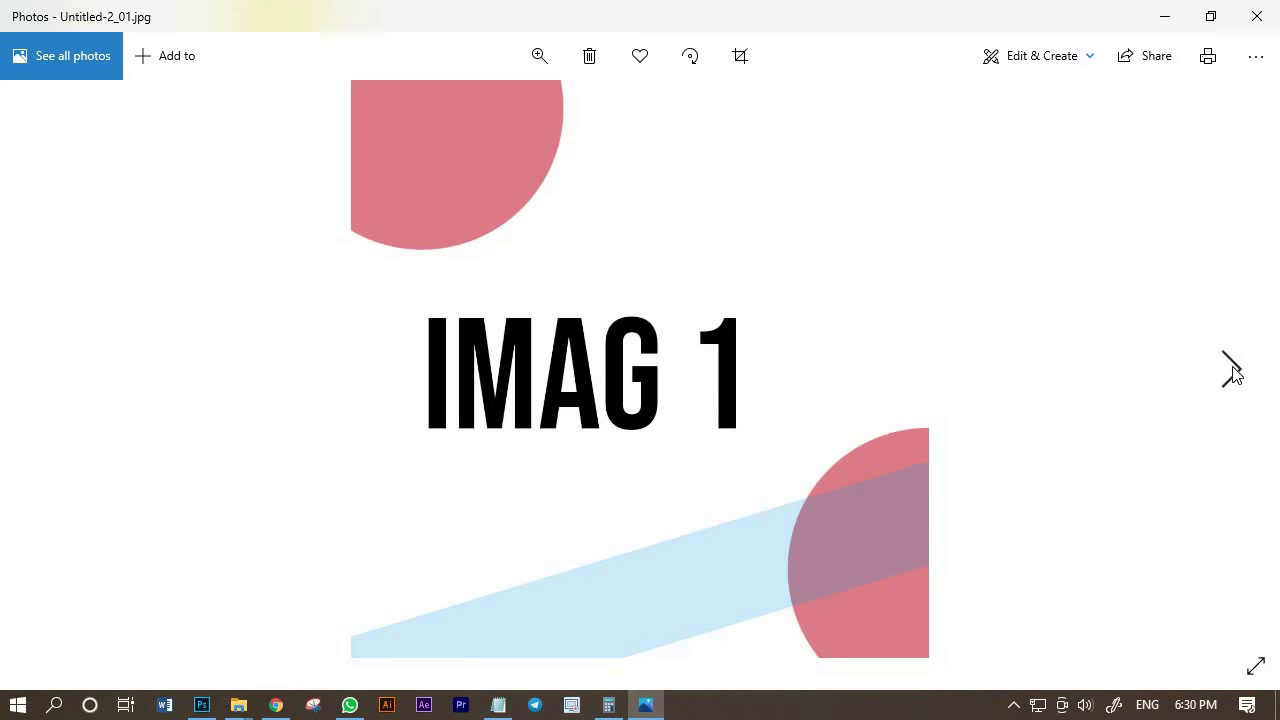
{"action": "left_click", "coordinate": [1234, 370]}
{"action": "left_click", "coordinate": [1234, 370]}
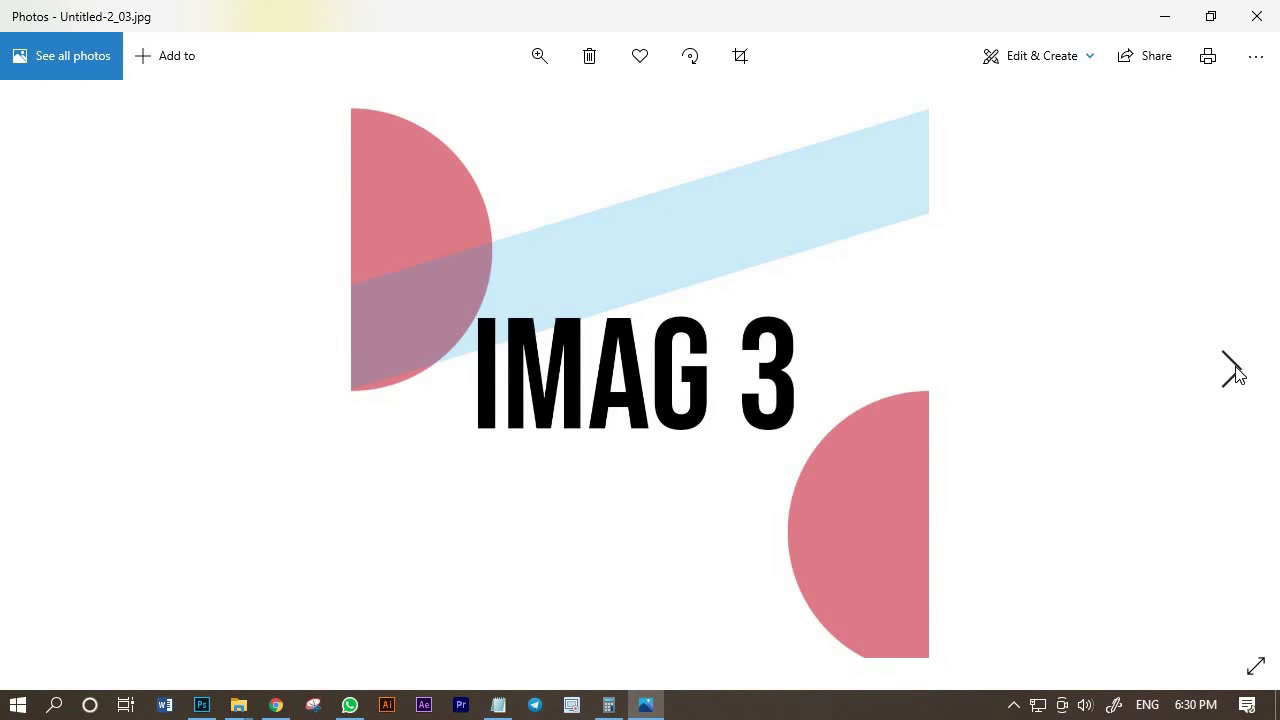
{"action": "left_click", "coordinate": [1234, 370]}
{"action": "left_click", "coordinate": [1257, 16]}
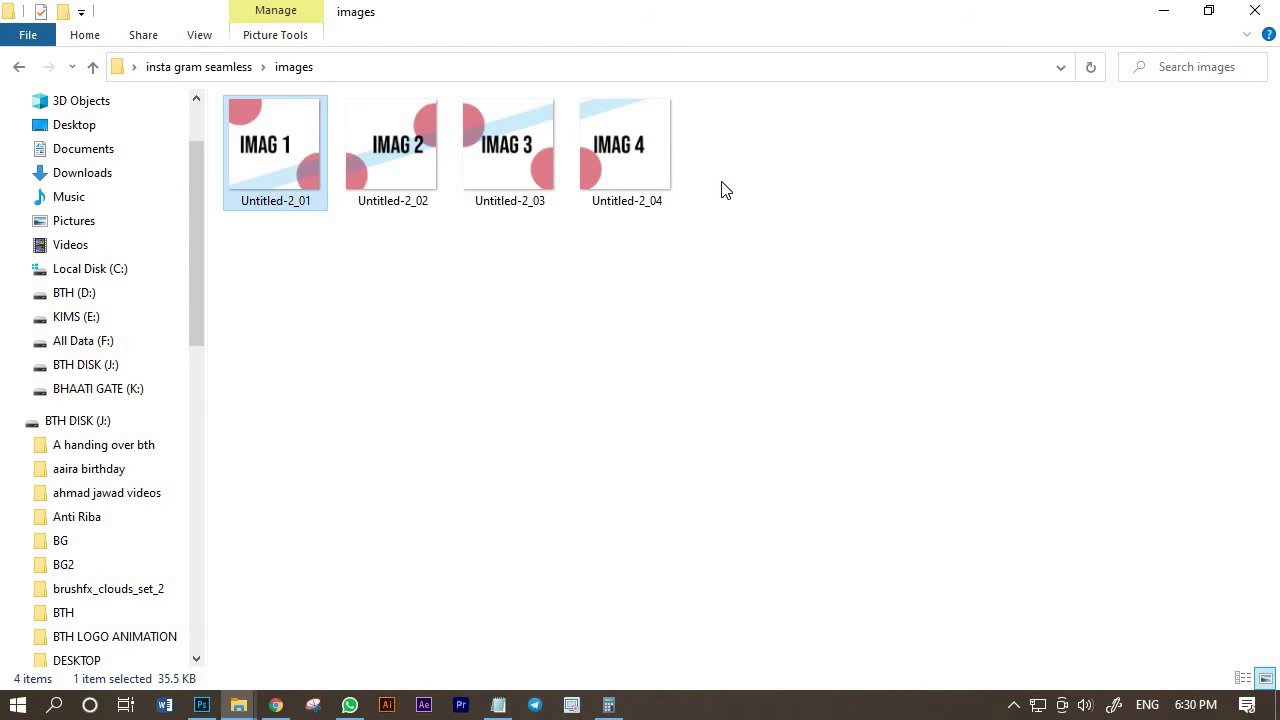
{"action": "left_click_drag", "start_coordinate": [767, 181], "coordinate": [251, 203]}
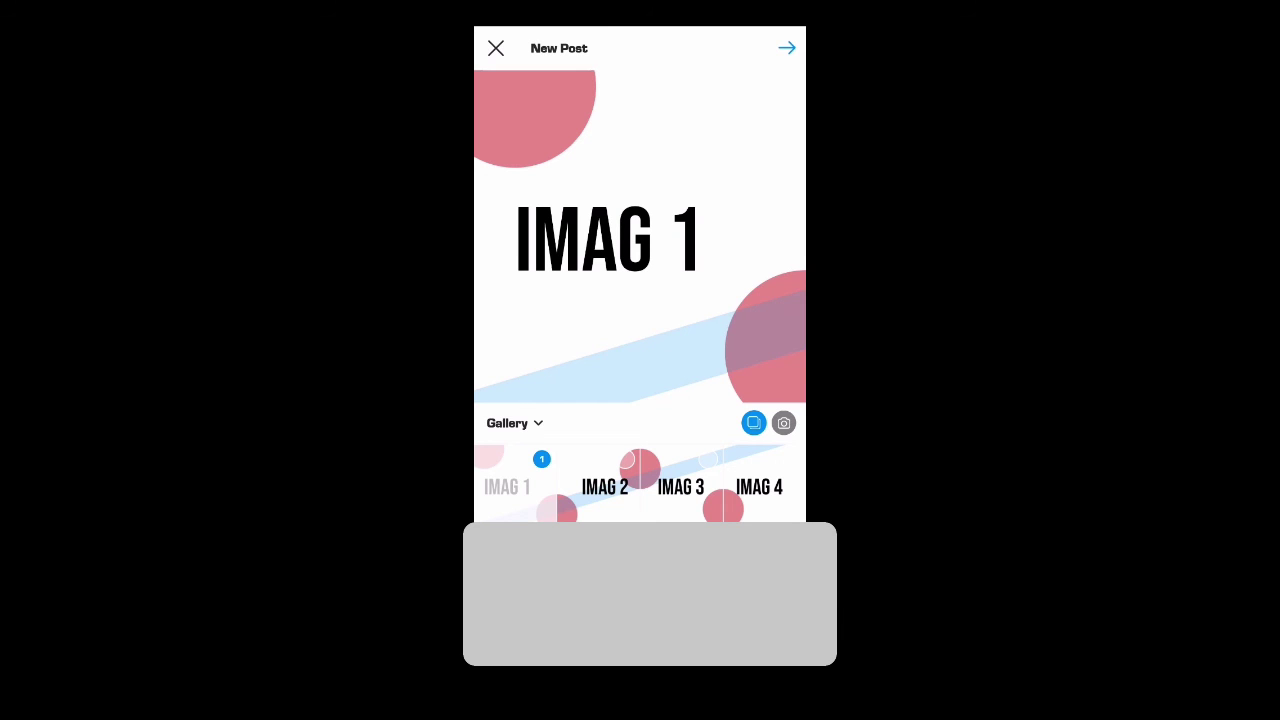
In Instagram's new post, add IMAG 2, IMAG 3 and IMAG 4 in order after IMAG 1 and continue to the filters
{"action": "left_click", "coordinate": [605, 485]}
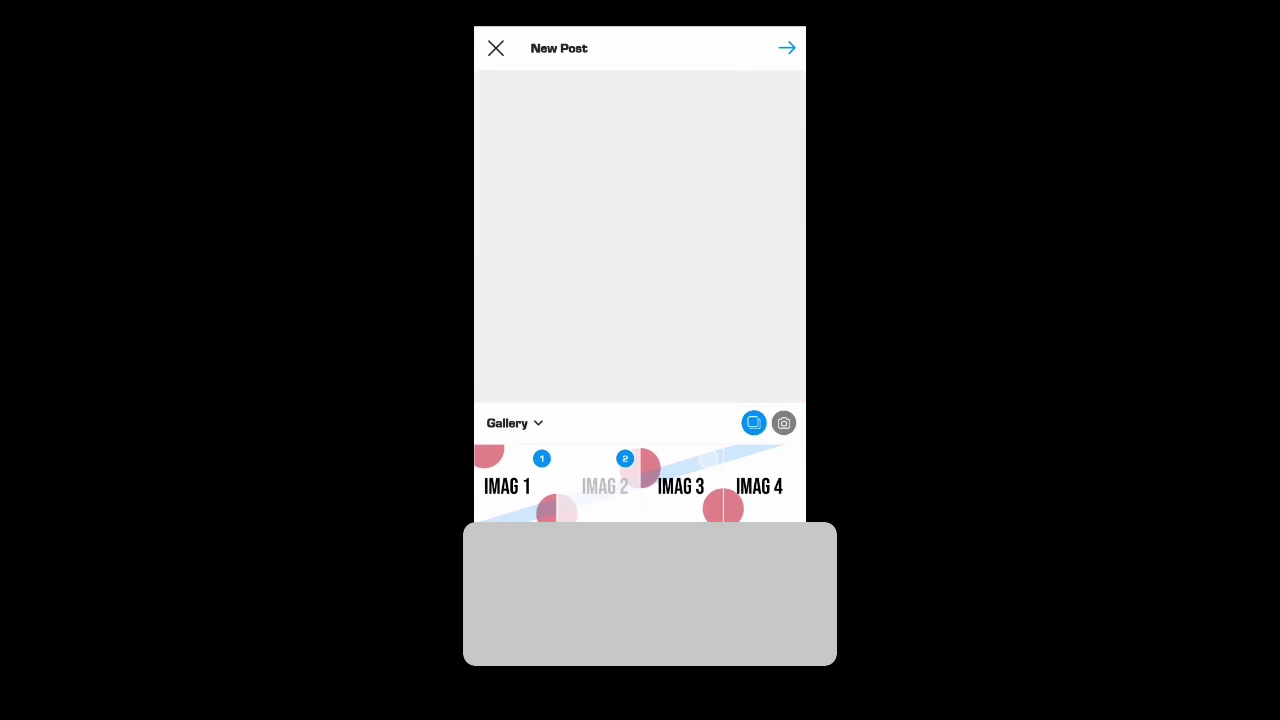
{"action": "left_click", "coordinate": [680, 485]}
{"action": "left_click", "coordinate": [759, 485]}
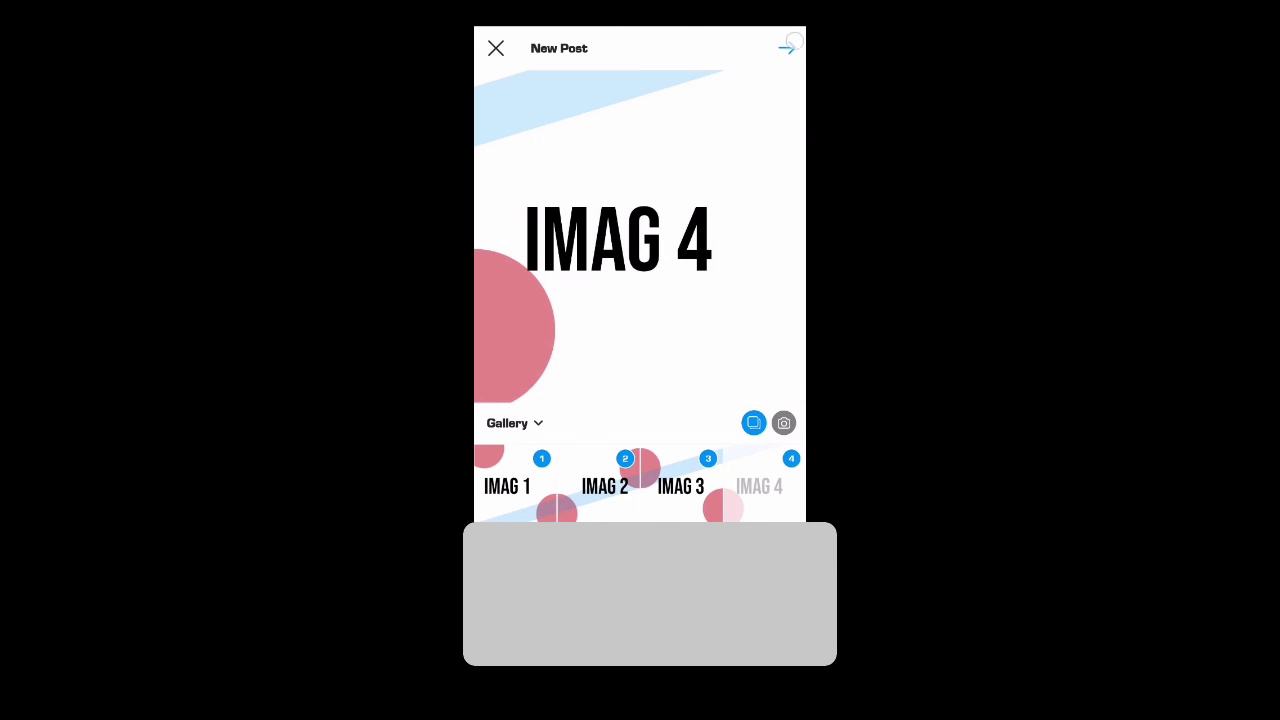
{"action": "left_click", "coordinate": [787, 48]}
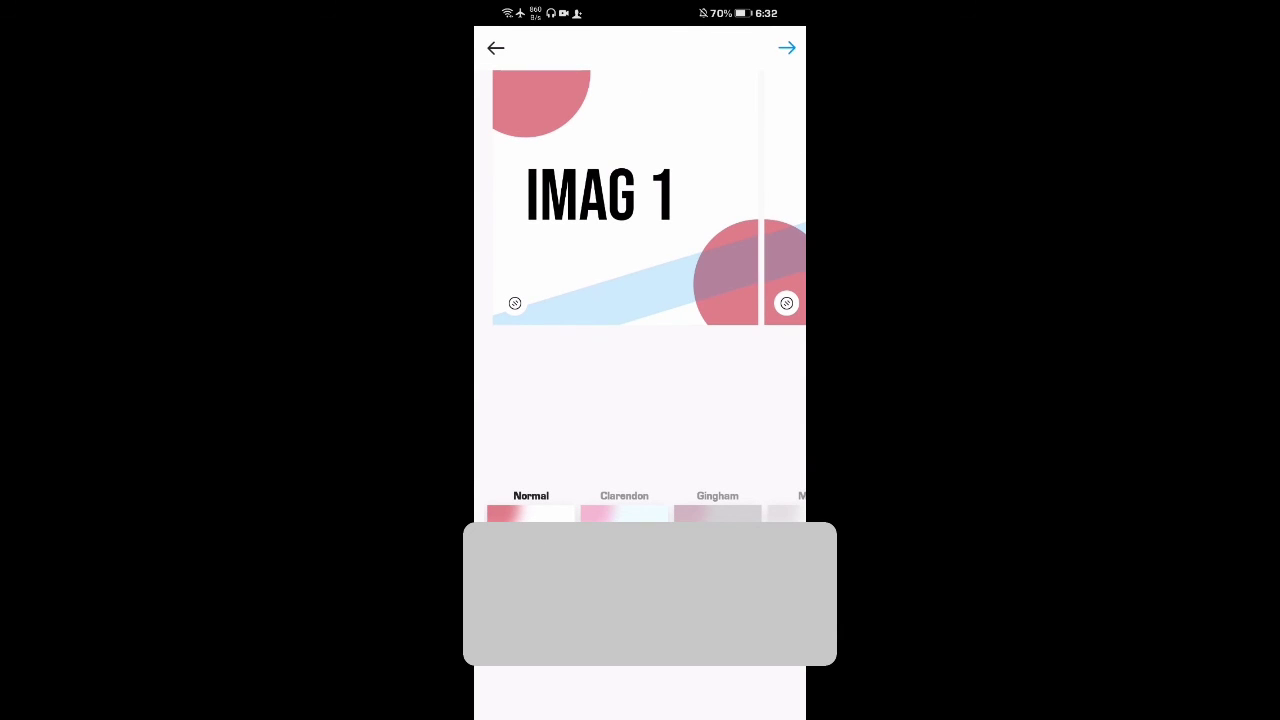
Check the joins between the four slides in the filter preview and publish the carousel post
{"action": "left_click_drag", "start_coordinate": [741, 270], "coordinate": [550, 276]}
{"action": "left_click_drag", "start_coordinate": [500, 200], "coordinate": [600, 237]}
{"action": "left_click_drag", "start_coordinate": [766, 237], "coordinate": [656, 243]}
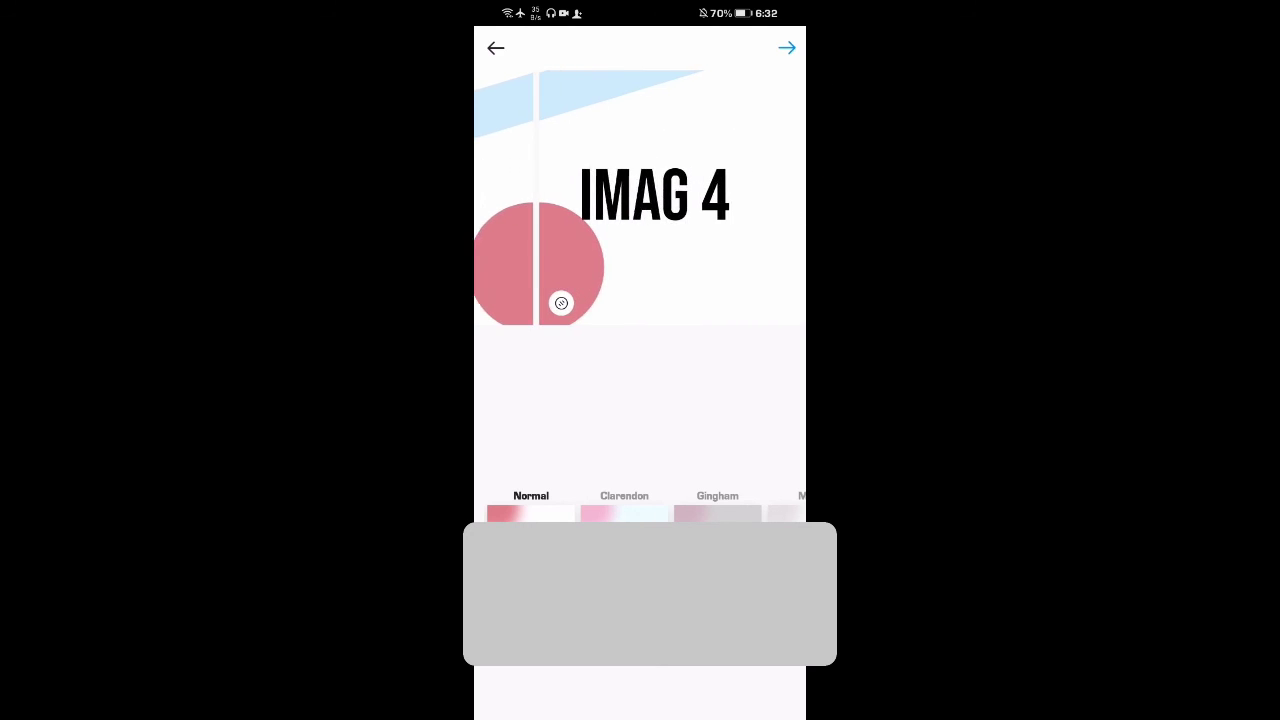
{"action": "left_click", "coordinate": [788, 47]}
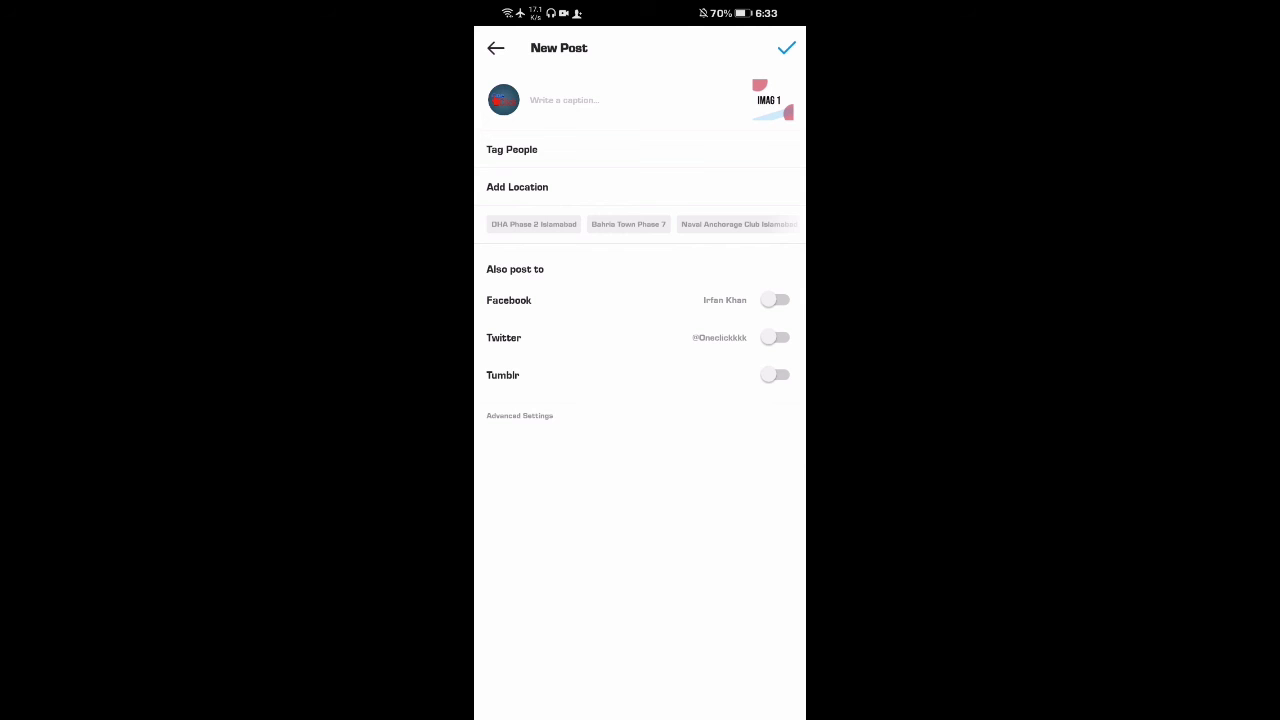
{"action": "left_click", "coordinate": [786, 47]}
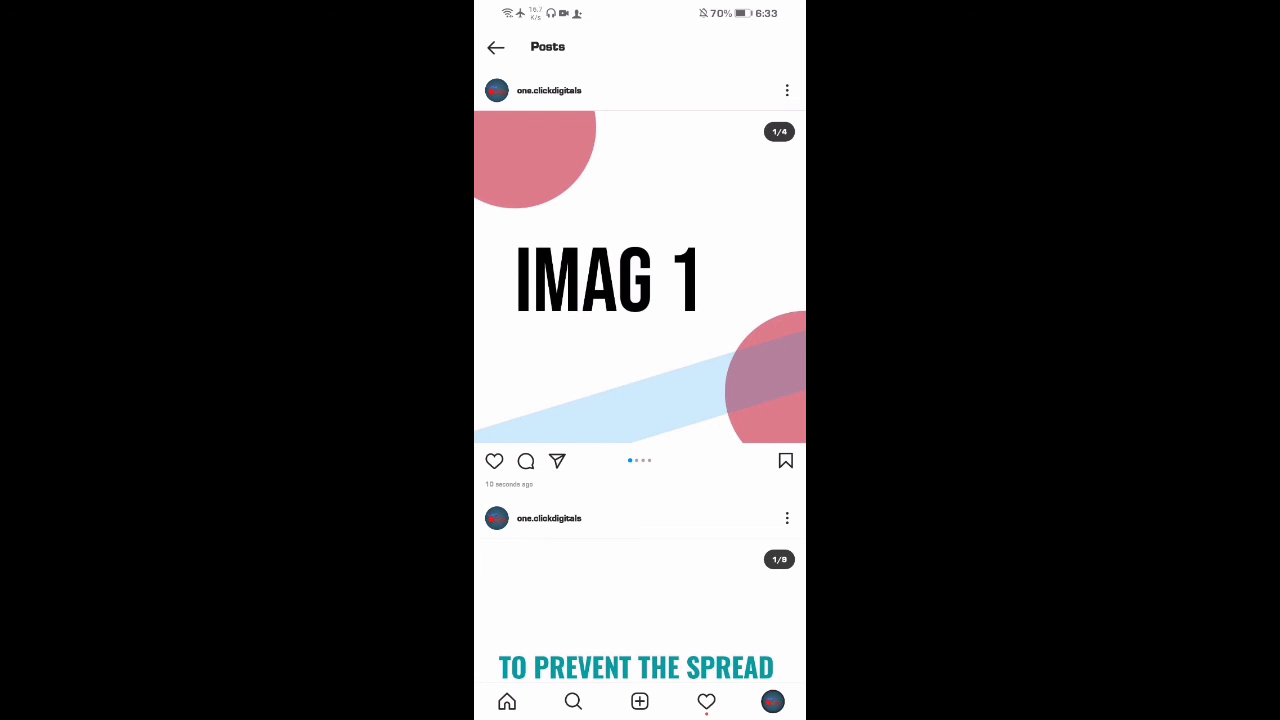
Swipe through the published carousel from the first to the fourth slide to check the seamless transitions
{"action": "left_click_drag", "start_coordinate": [721, 390], "coordinate": [503, 405]}
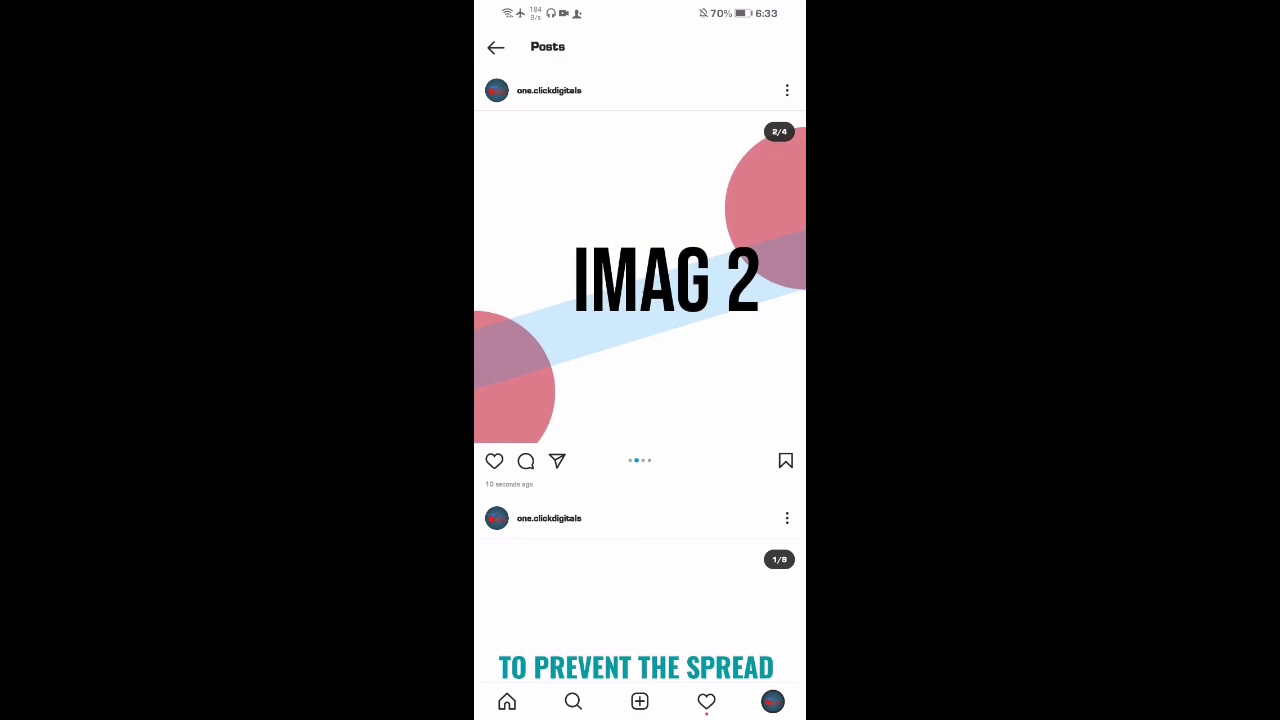
{"action": "left_click_drag", "start_coordinate": [734, 379], "coordinate": [531, 401]}
{"action": "left_click_drag", "start_coordinate": [746, 374], "coordinate": [545, 380]}
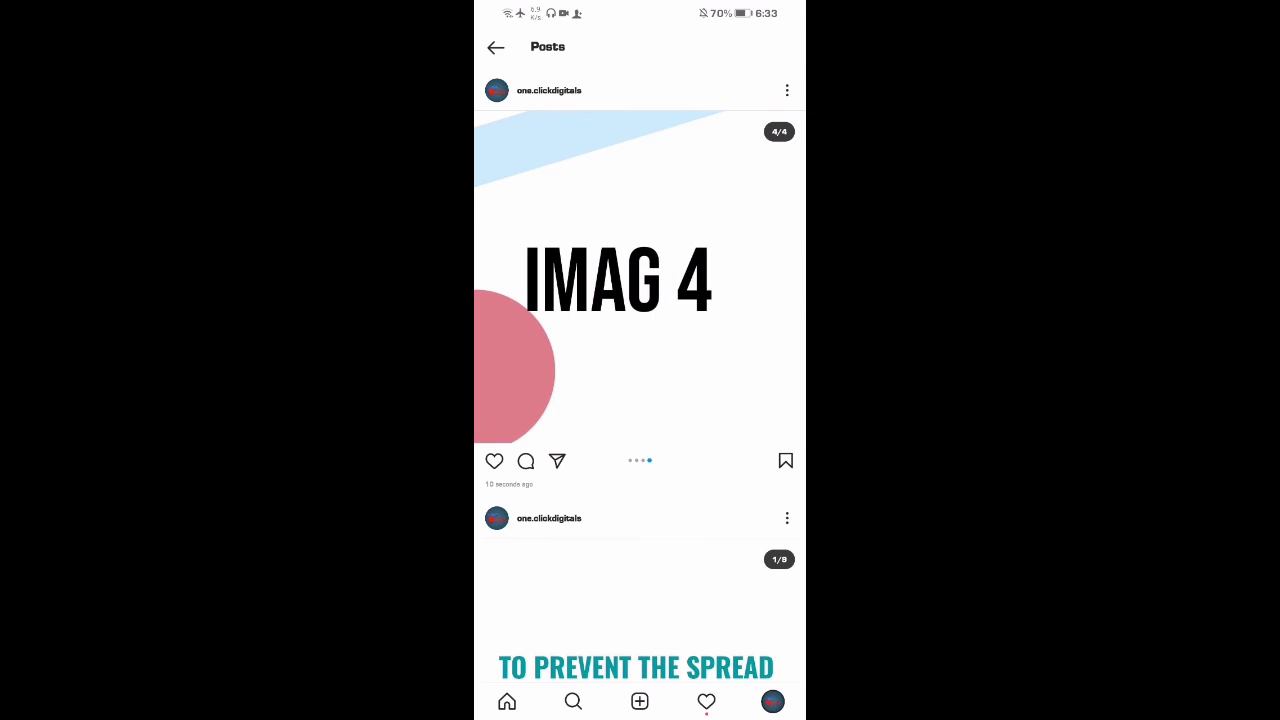